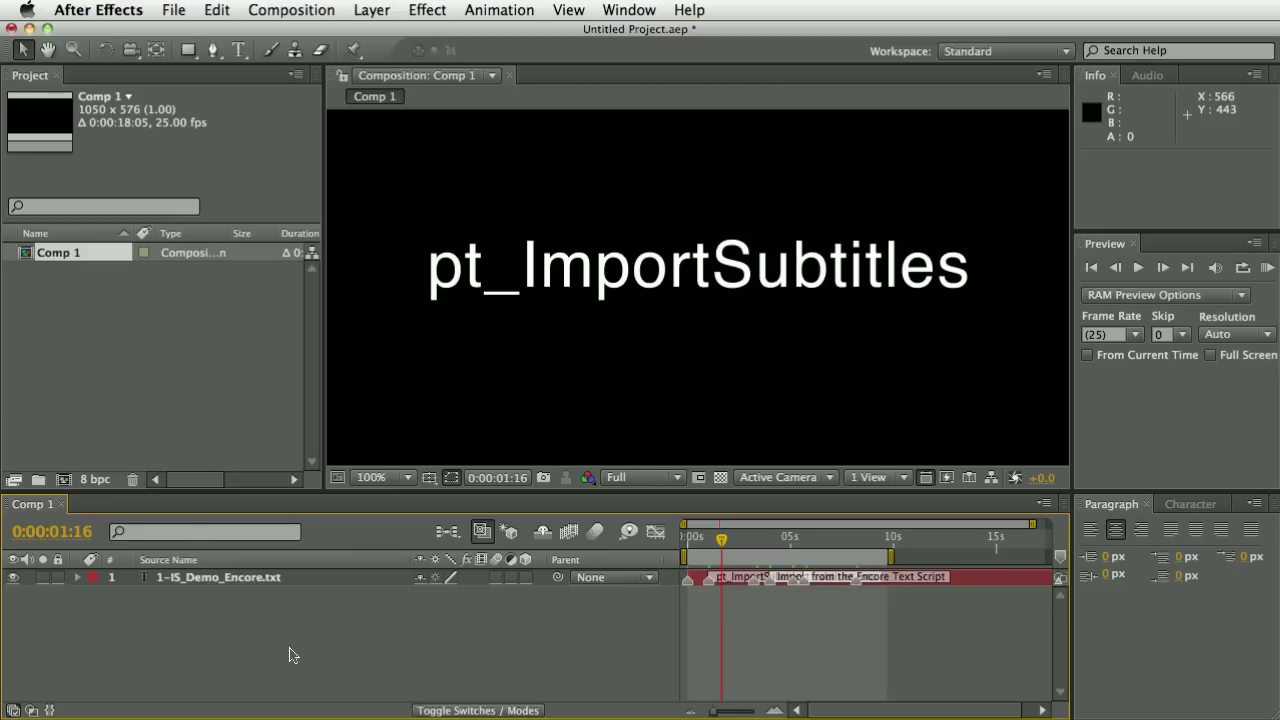
Delete the 1-IS_Demo_Encore.txt text layer from Comp 1.
left_click(212, 586)
key("Delete")
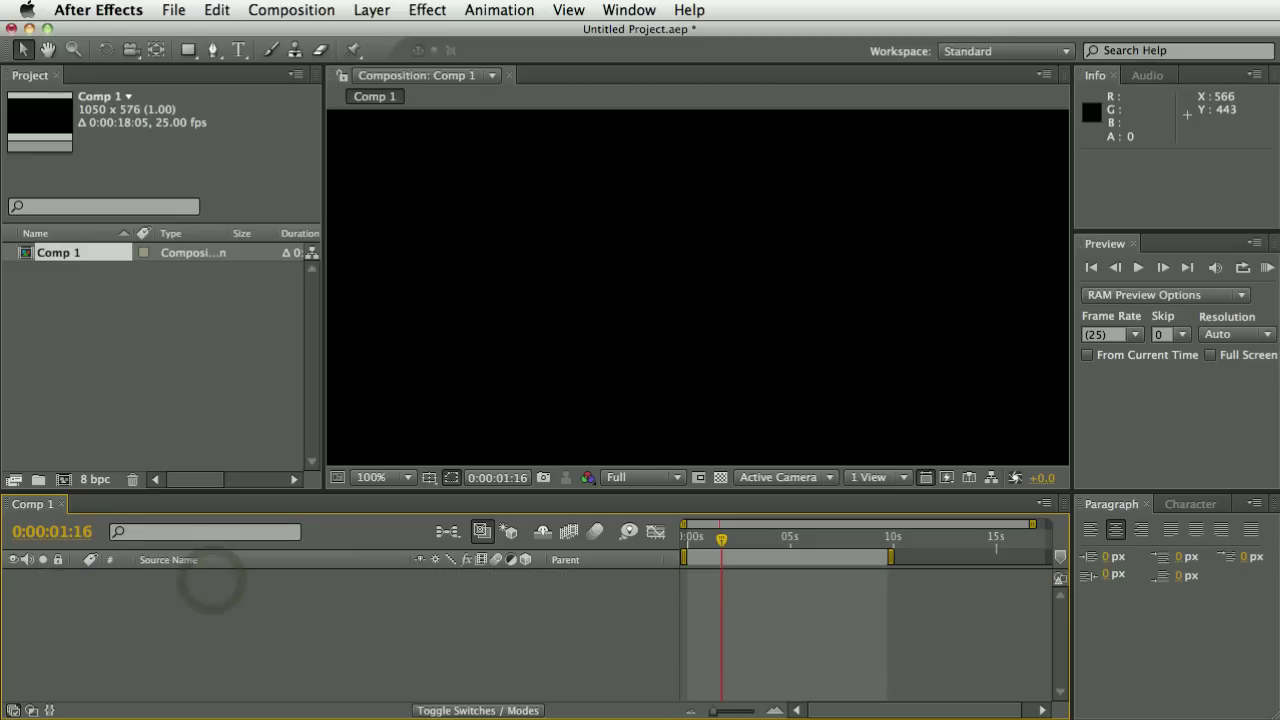
Locate pt_ImportSubtitles.jsx in pt_ImportSubtitles_v1.3 > Scripts > ScriptUI Panels in Finder, then return to After Effects.
key("super+Tab")
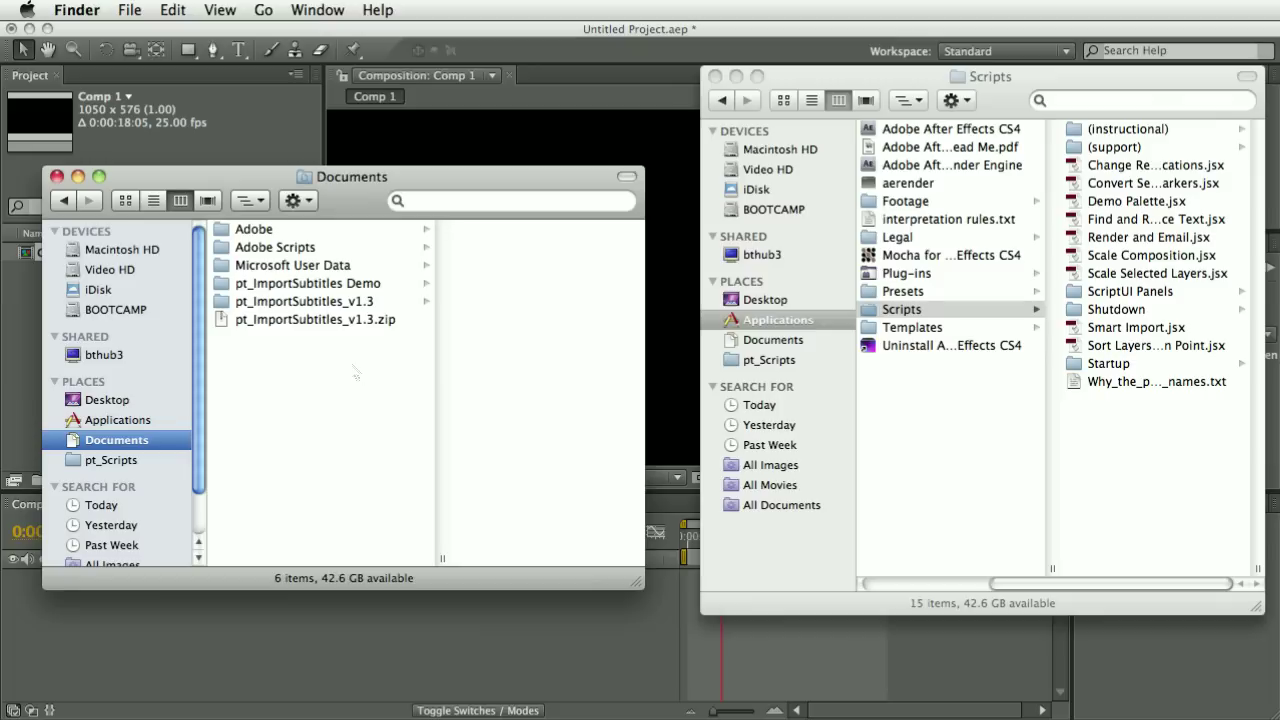
left_click(343, 301)
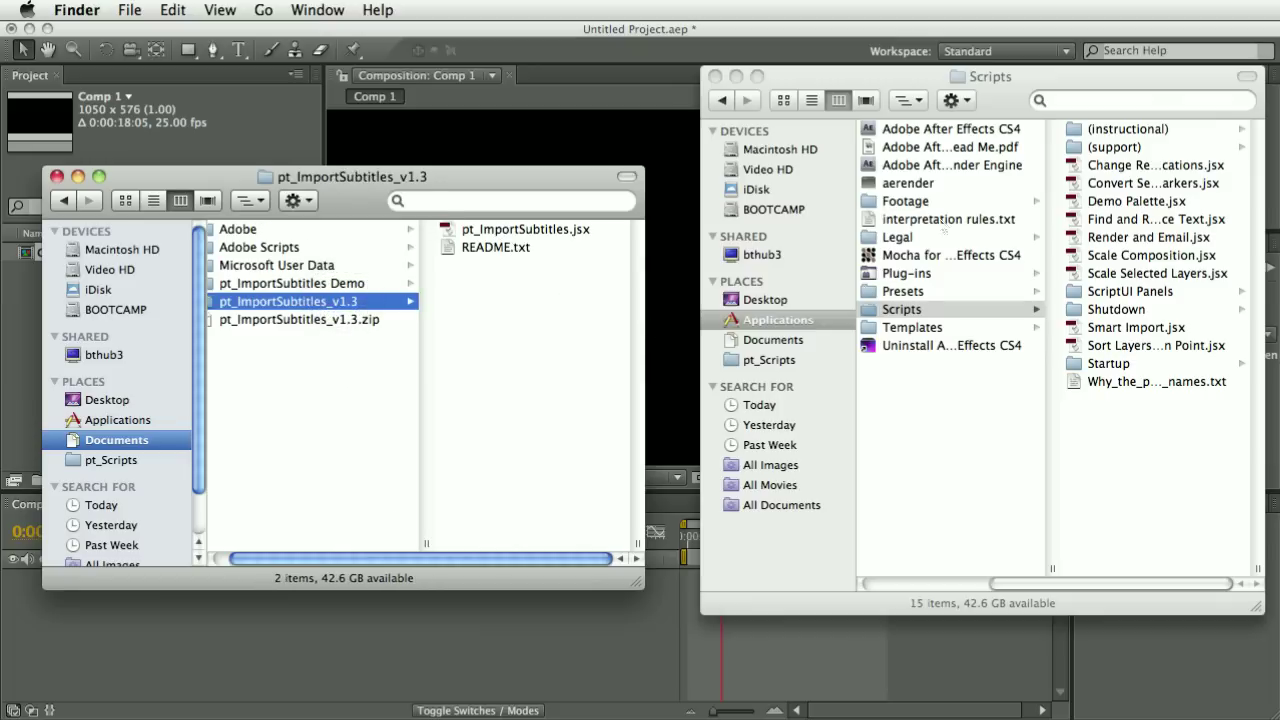
left_click(1117, 297)
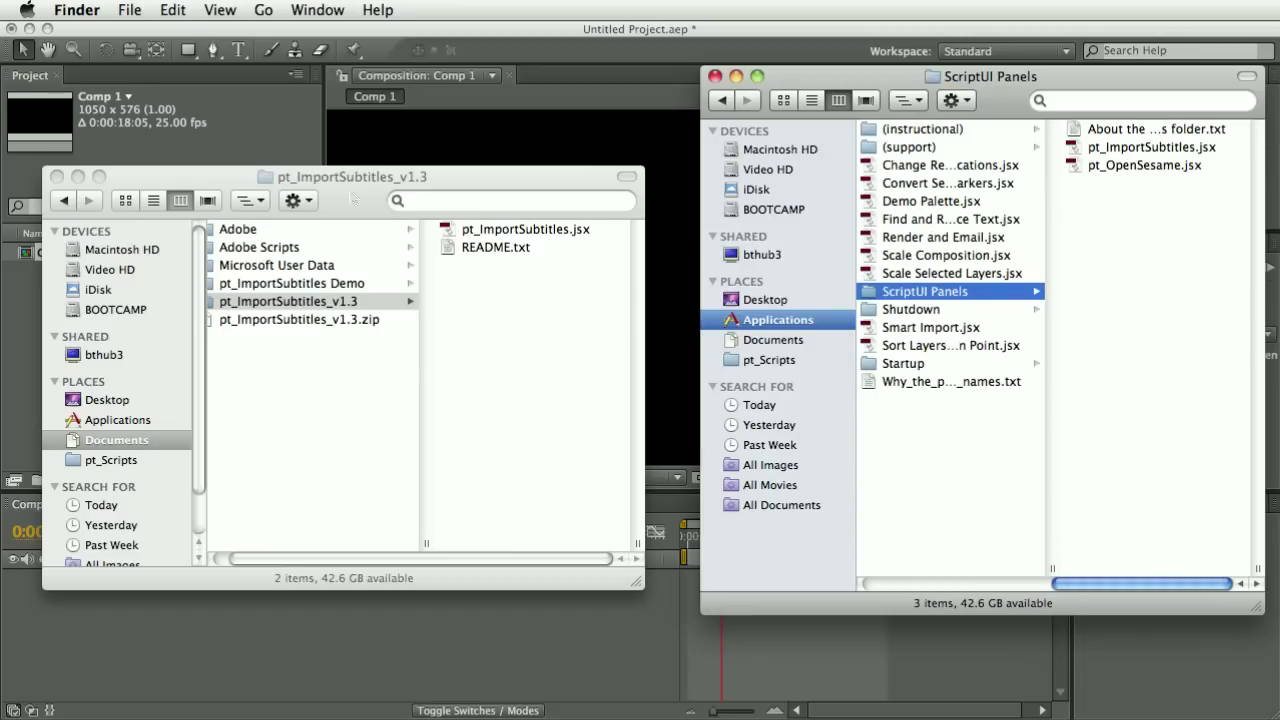
left_click(288, 114)
Open the pt_ImportSubtitles.jsx panel from the Window menu.
left_click(629, 10)
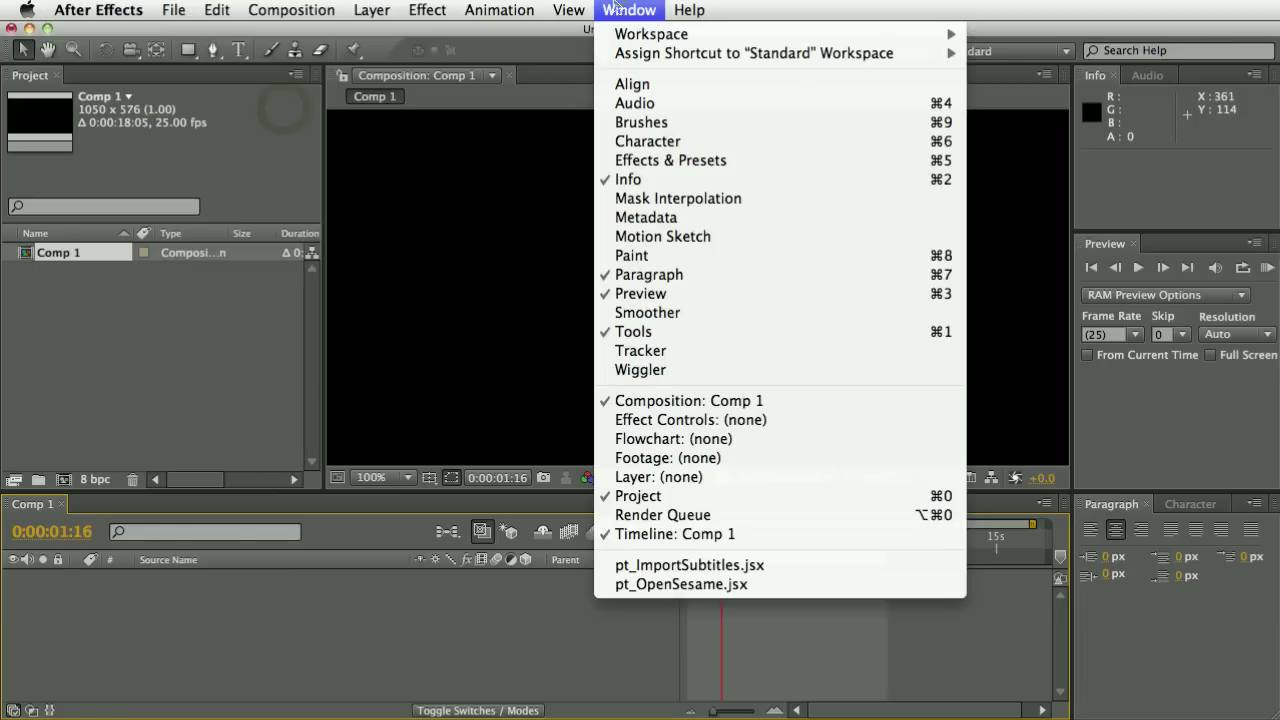
left_click(690, 565)
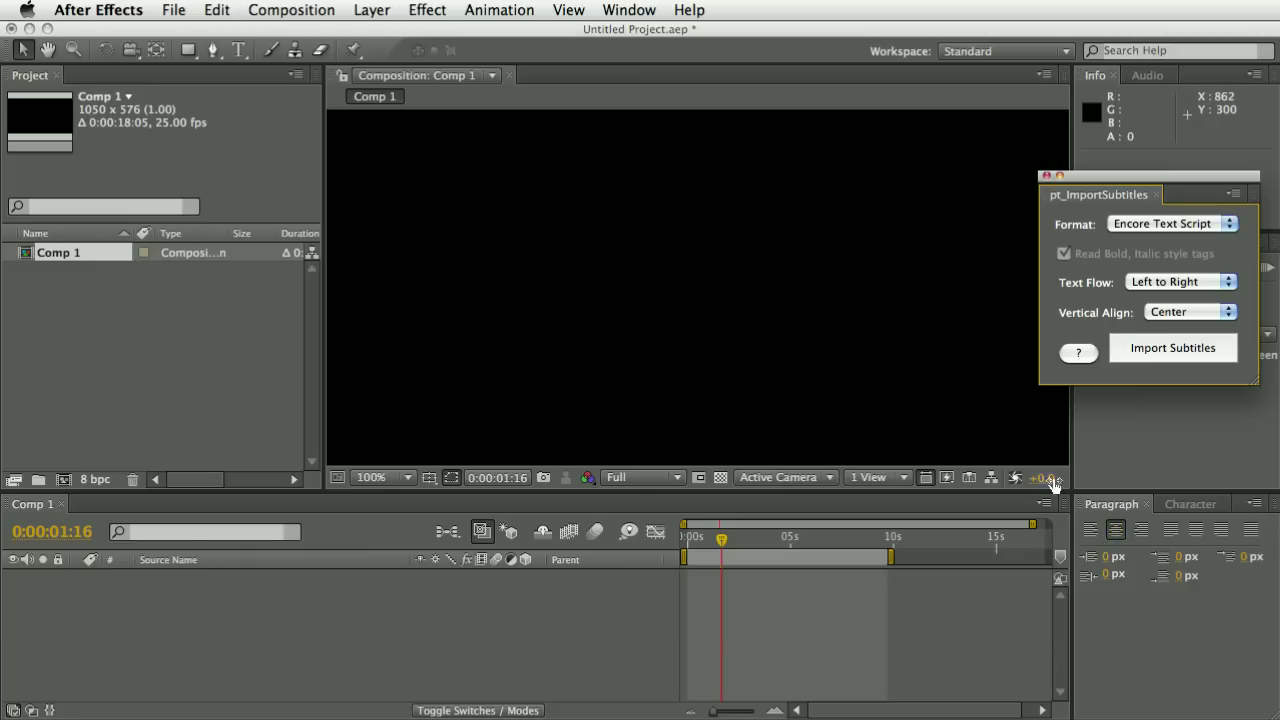
Import 1-IS_Demo_Encore.txt from the pt_ImportSubtitles Demo folder, scrub to preview, and zoom to 50%.
left_click(1171, 352)
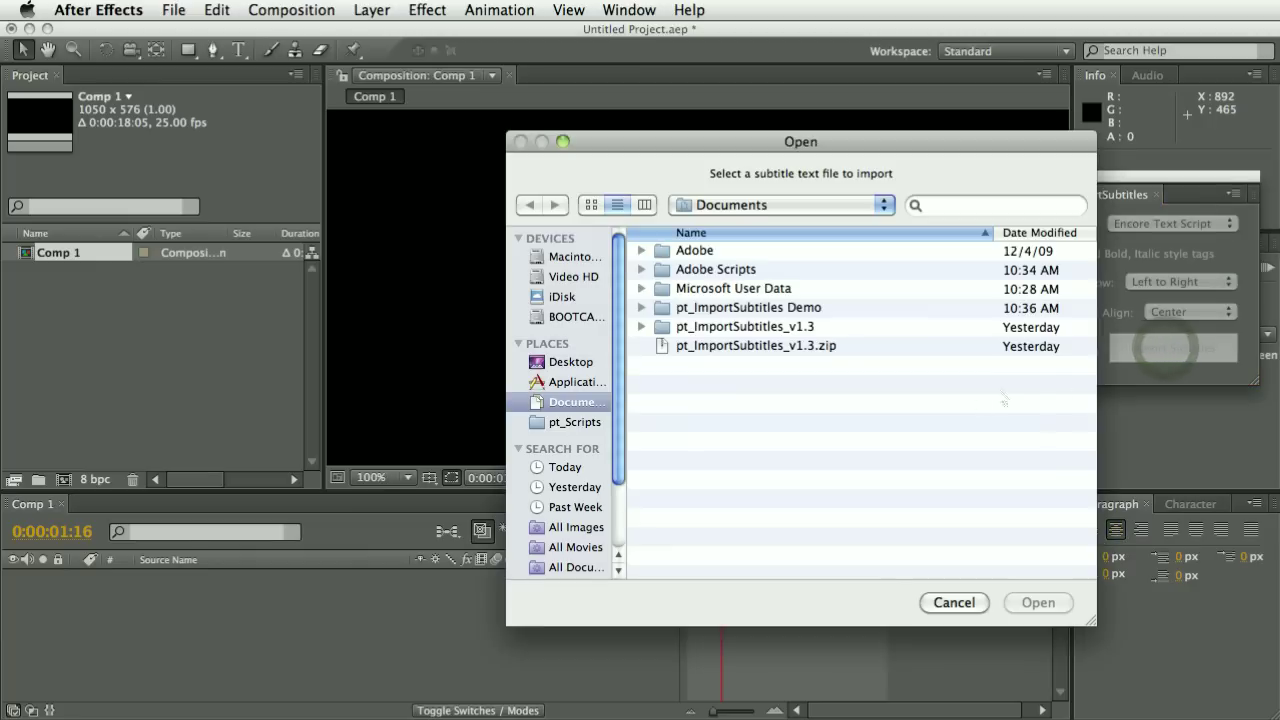
left_click(742, 307)
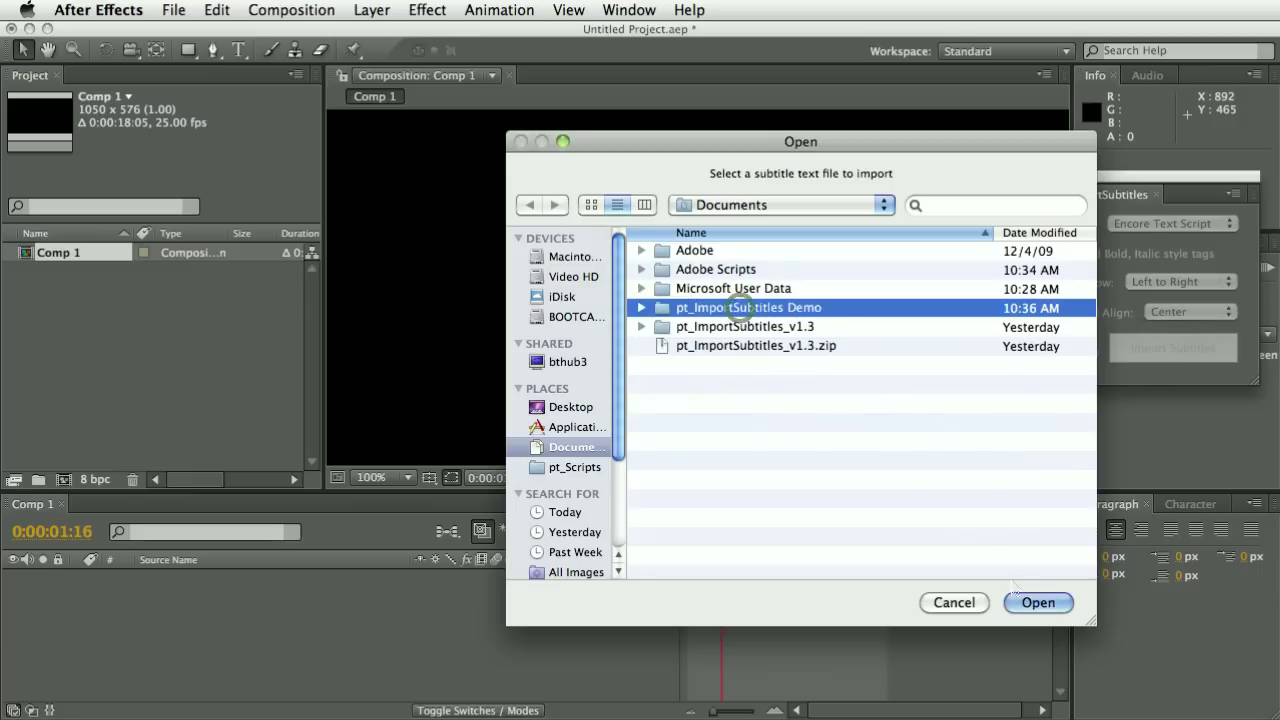
double_click(742, 307)
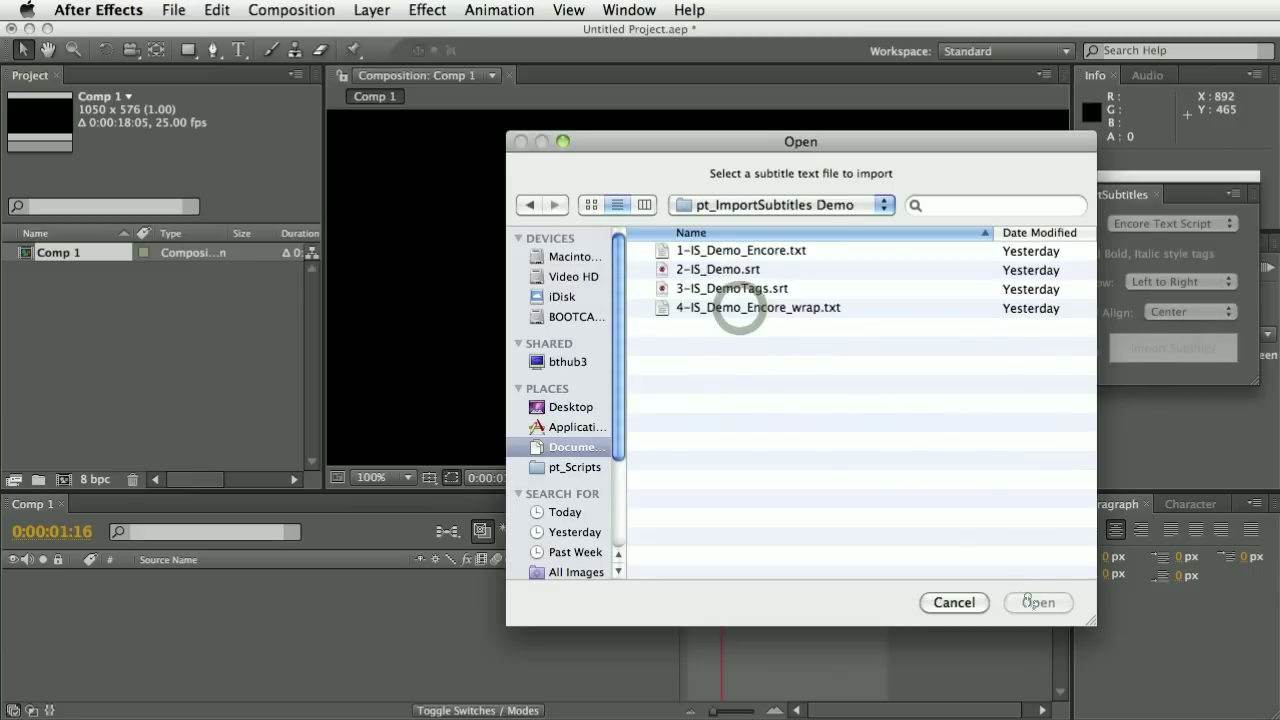
left_click(743, 251)
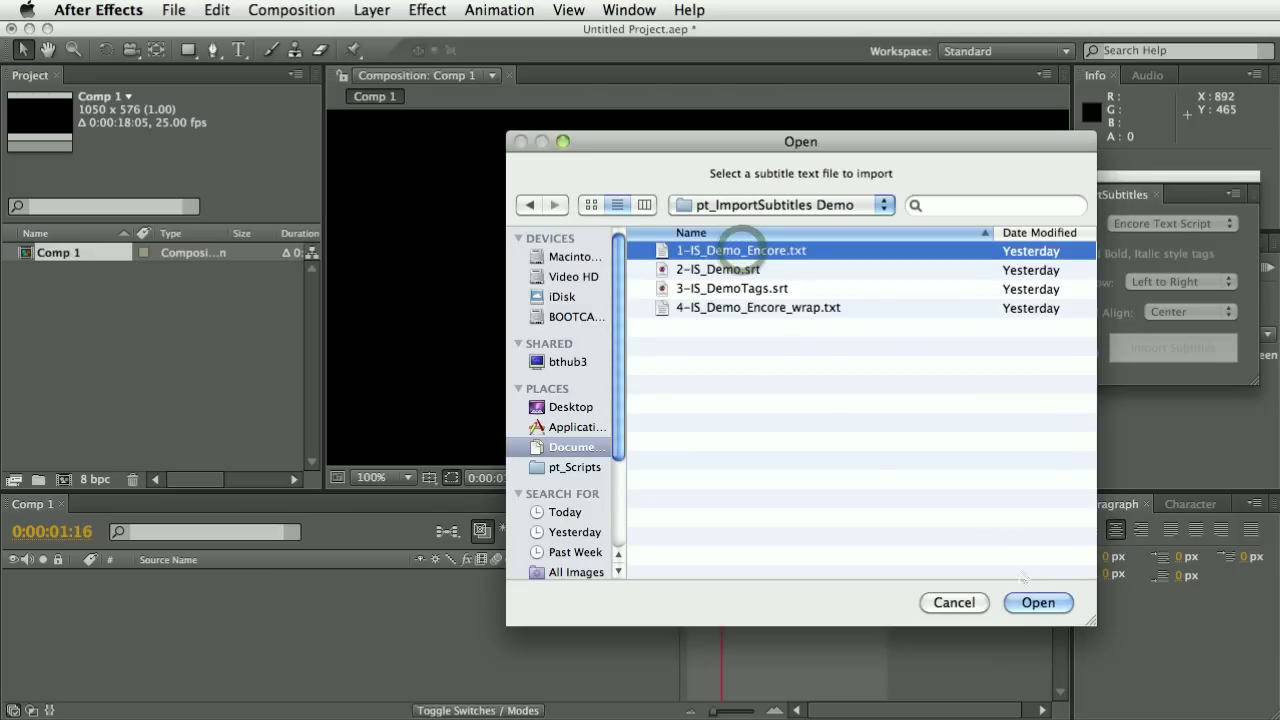
left_click(1037, 602)
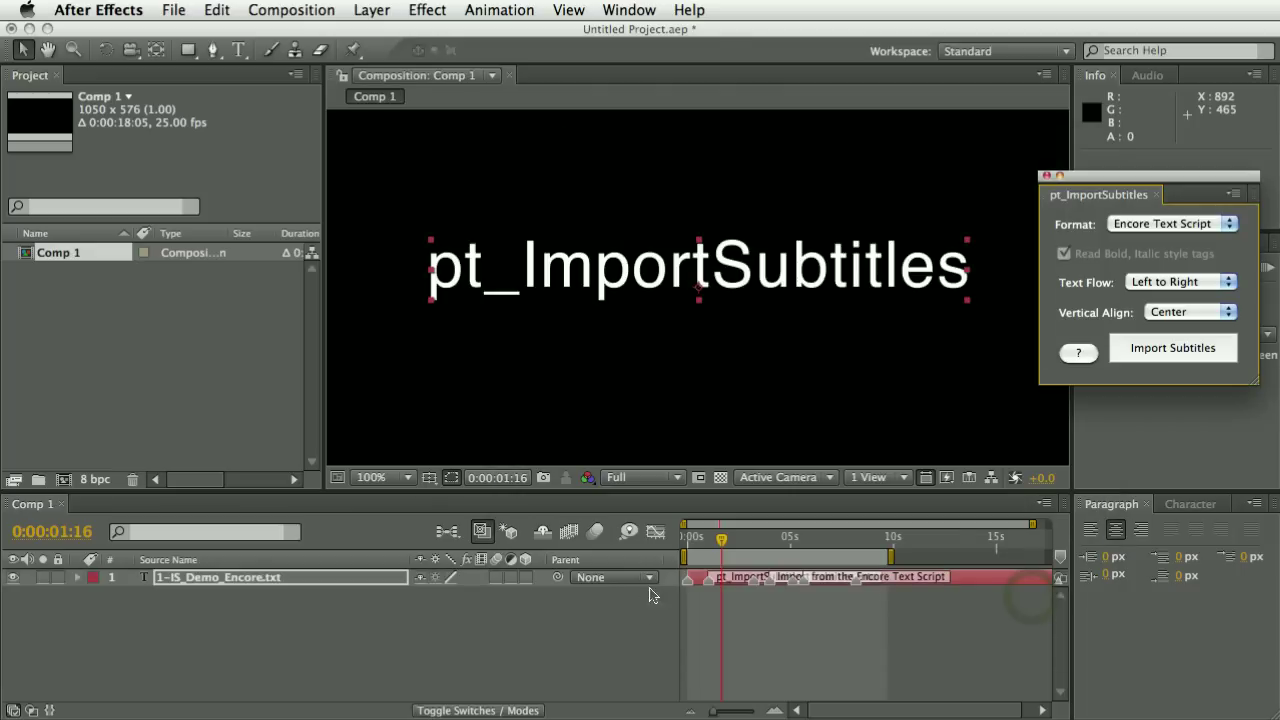
left_click_drag(708, 548, 766, 546)
key("comma")
key("comma")
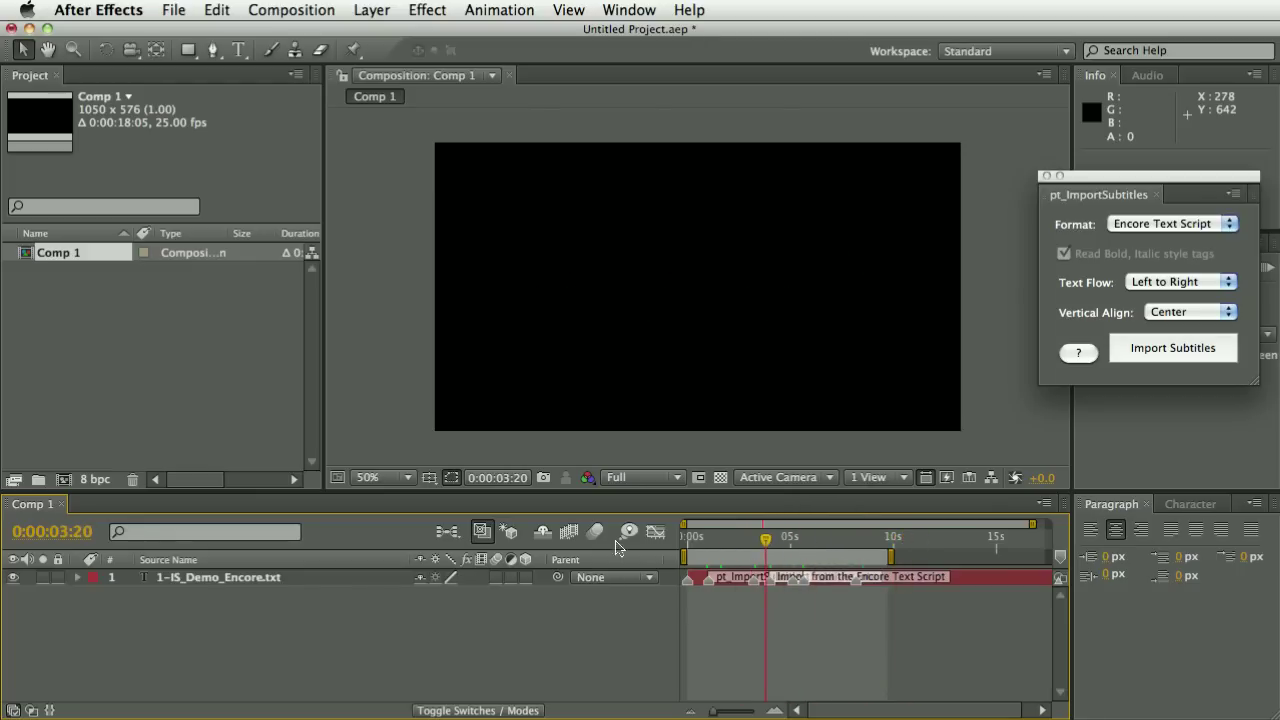
Delete the Encore subtitle layer and switch the import format to SubRip .srt.
left_click(247, 589)
key("Delete")
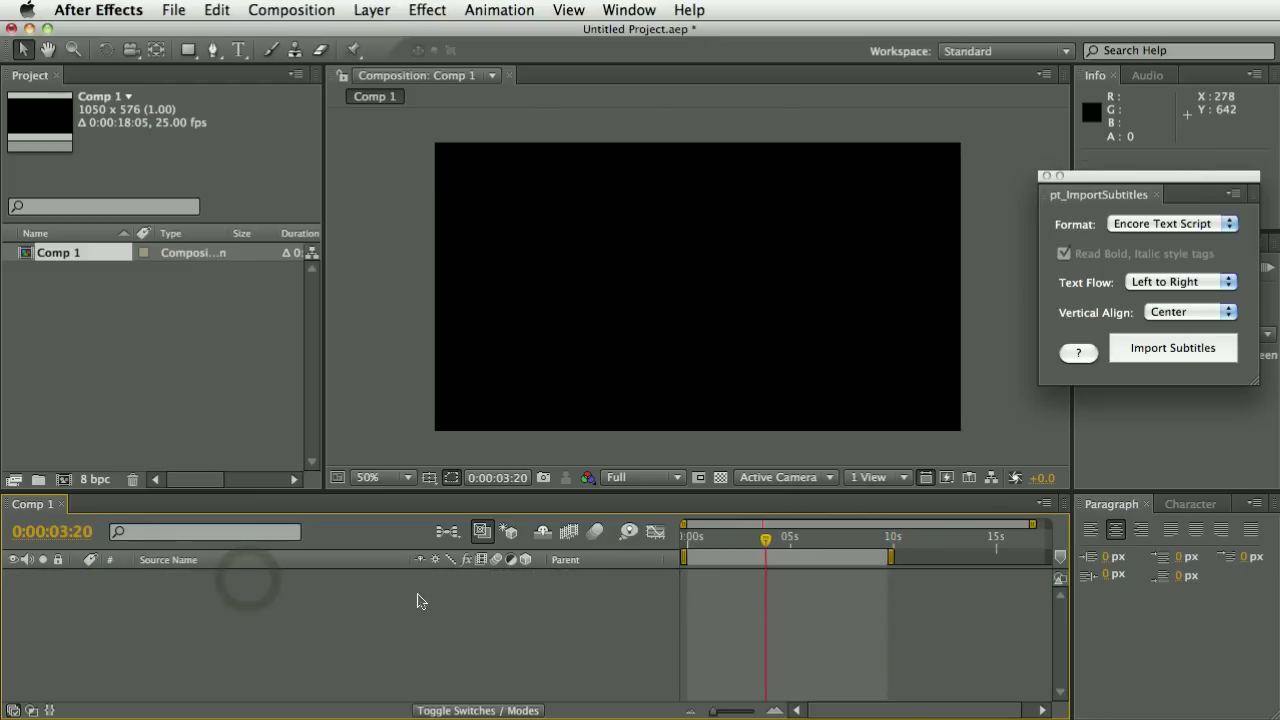
left_click(1156, 224)
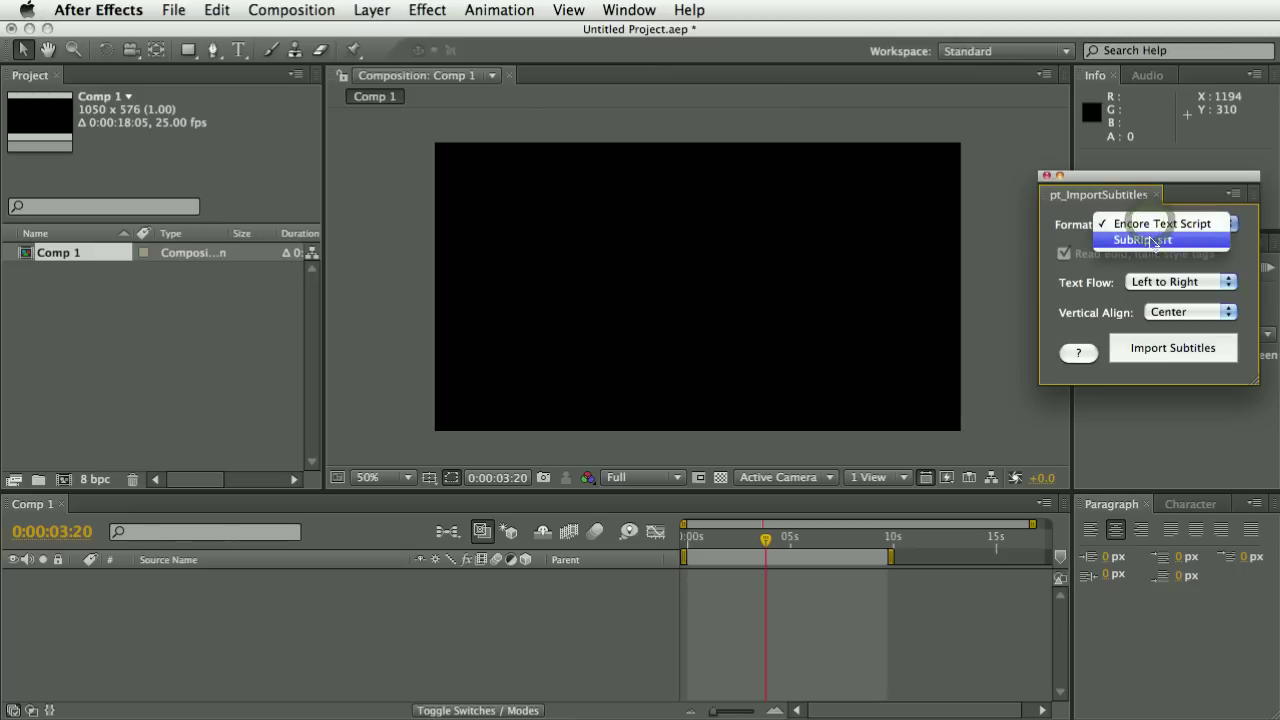
left_click(1145, 240)
Import 2-IS_Demo.srt and scrub forward to preview its subtitles.
left_click(1155, 350)
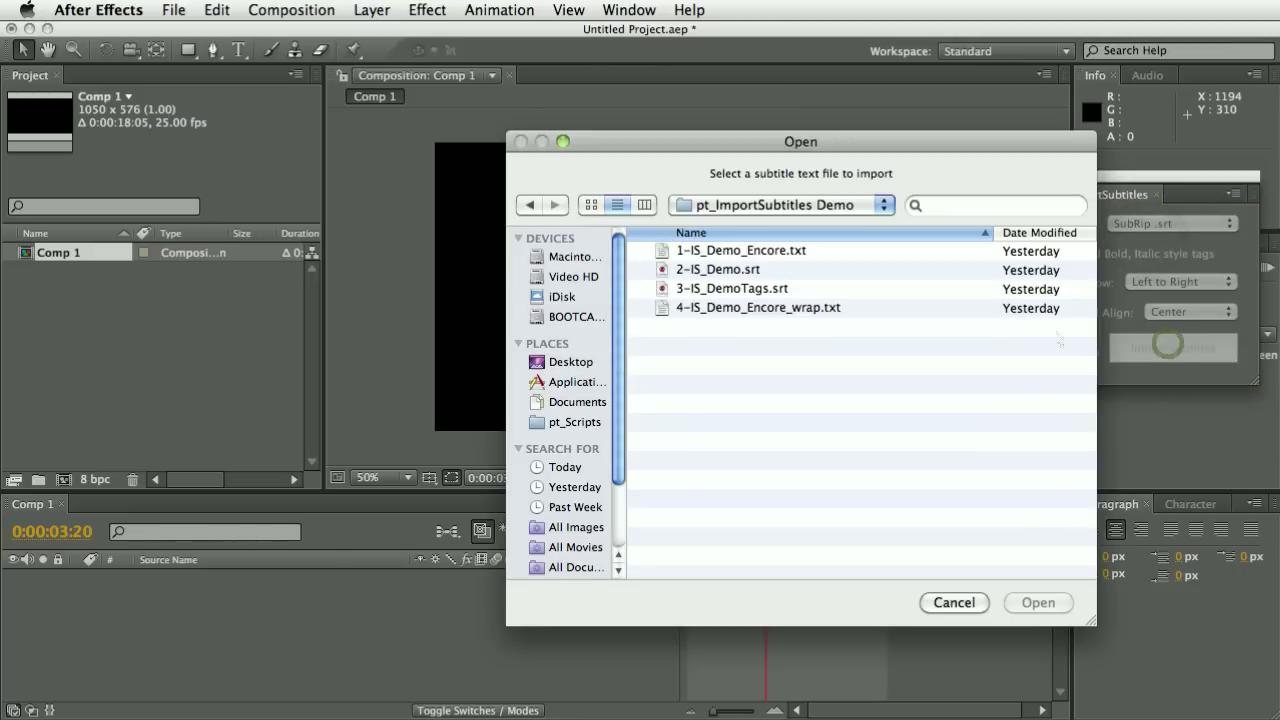
left_click(748, 270)
left_click(1038, 601)
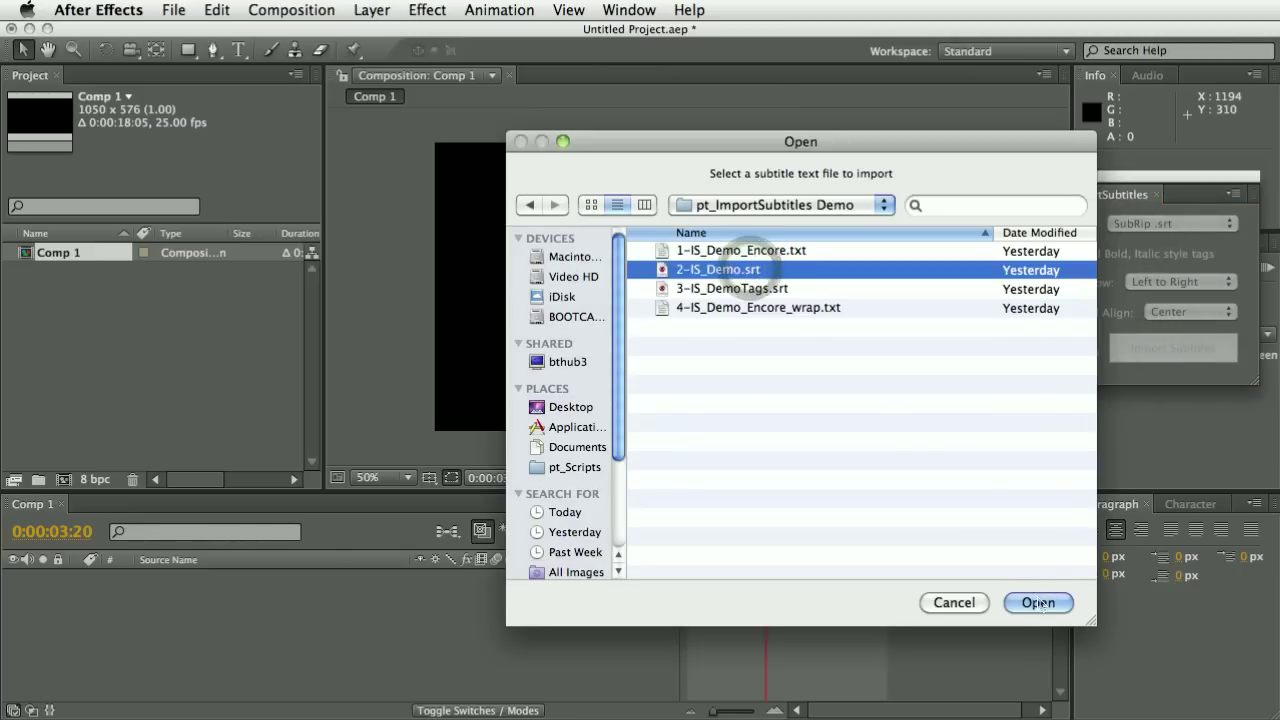
left_click_drag(713, 546, 742, 541)
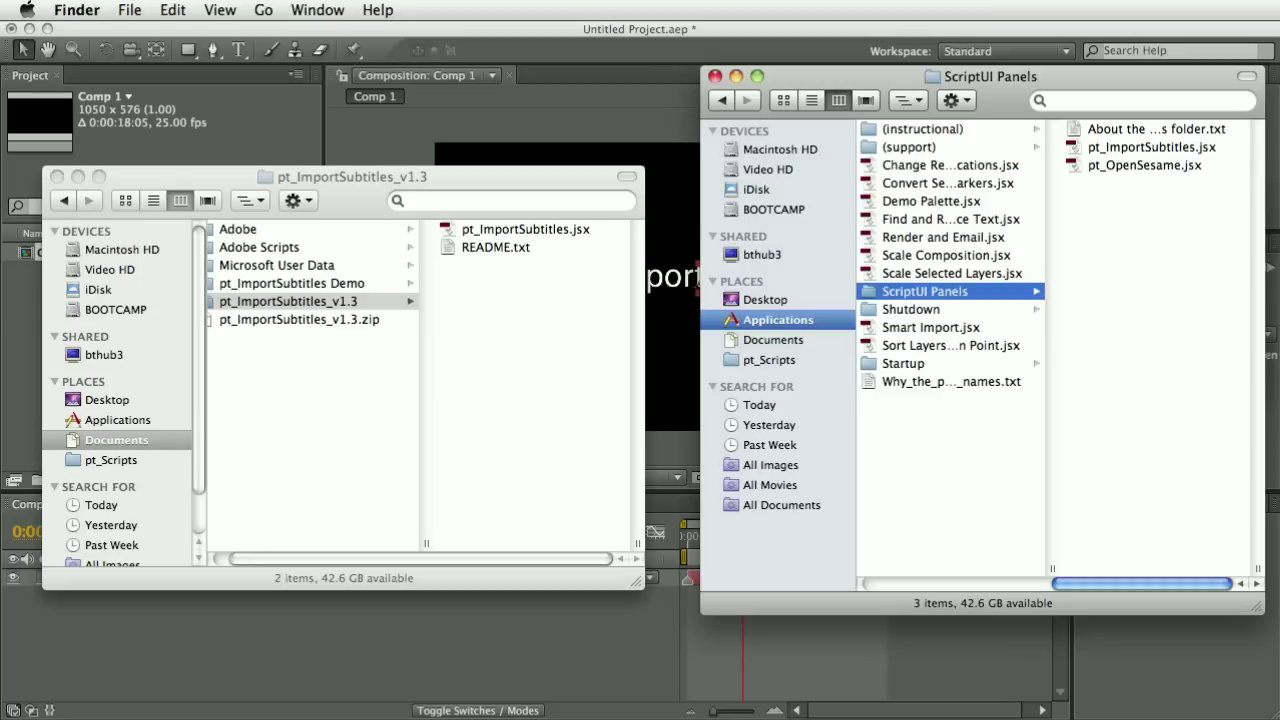
Open both Encore and SubRip demo files from the pt_ImportSubtitles Demo folder in TextEdit.
left_click(332, 283)
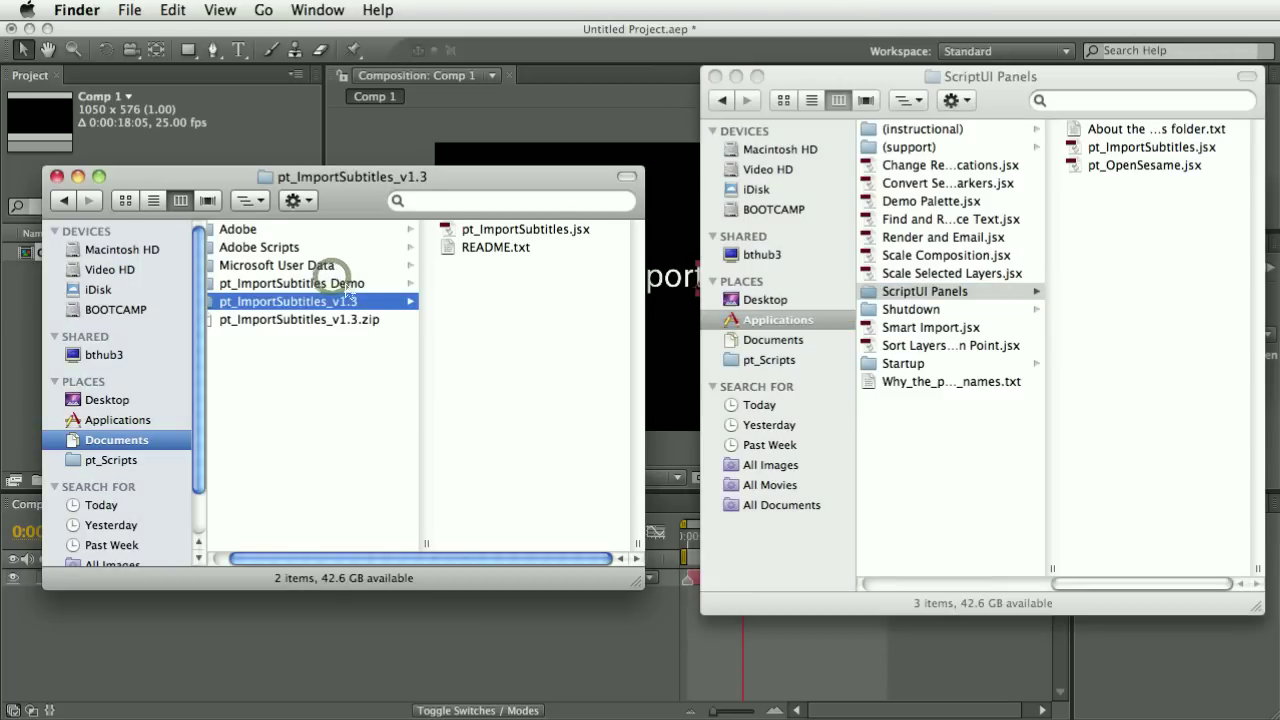
left_click(340, 283)
left_click_drag(575, 252, 530, 232)
double_click(532, 230)
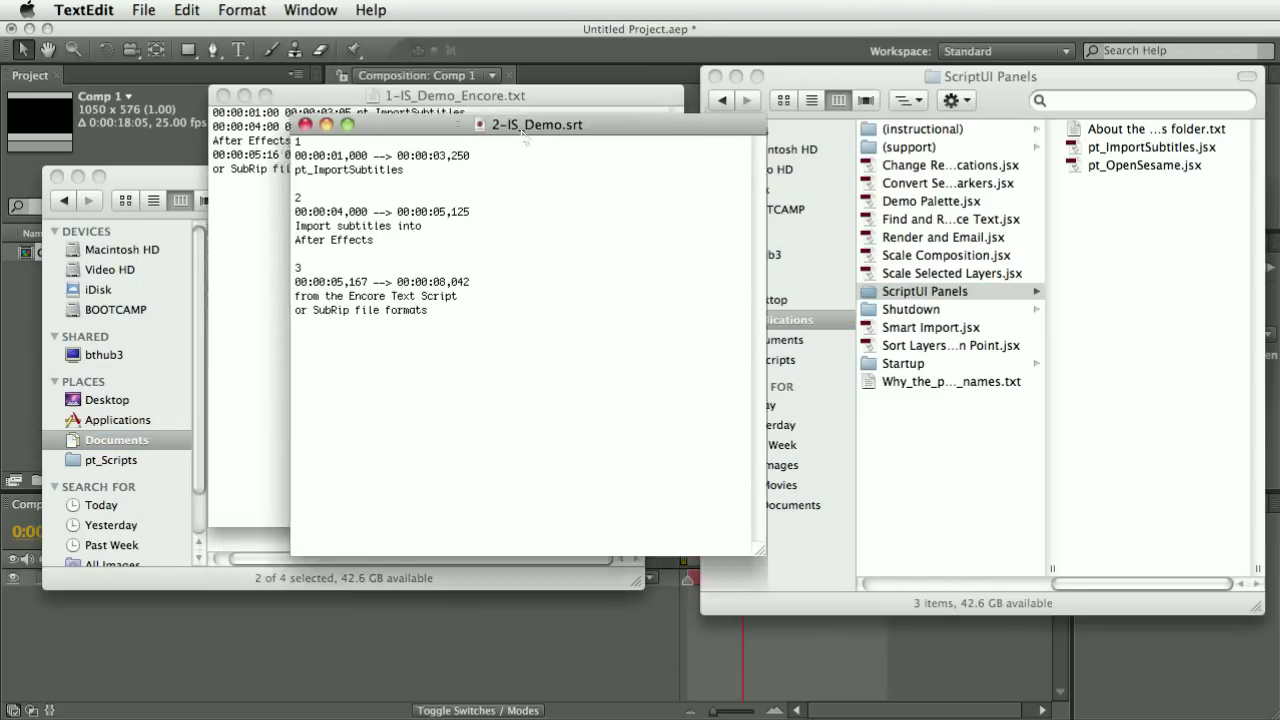
Compare the Encore and SubRip files side by side, then close both windows.
left_click(460, 120)
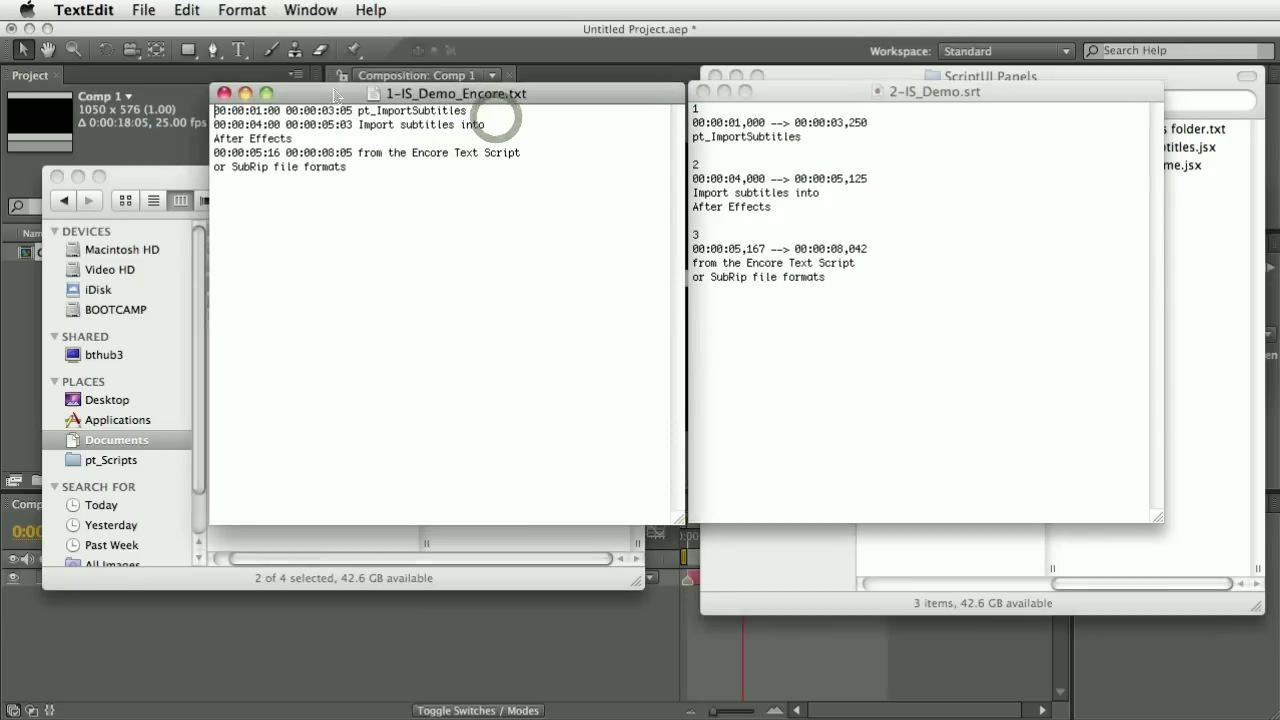
left_click_drag(335, 95, 335, 100)
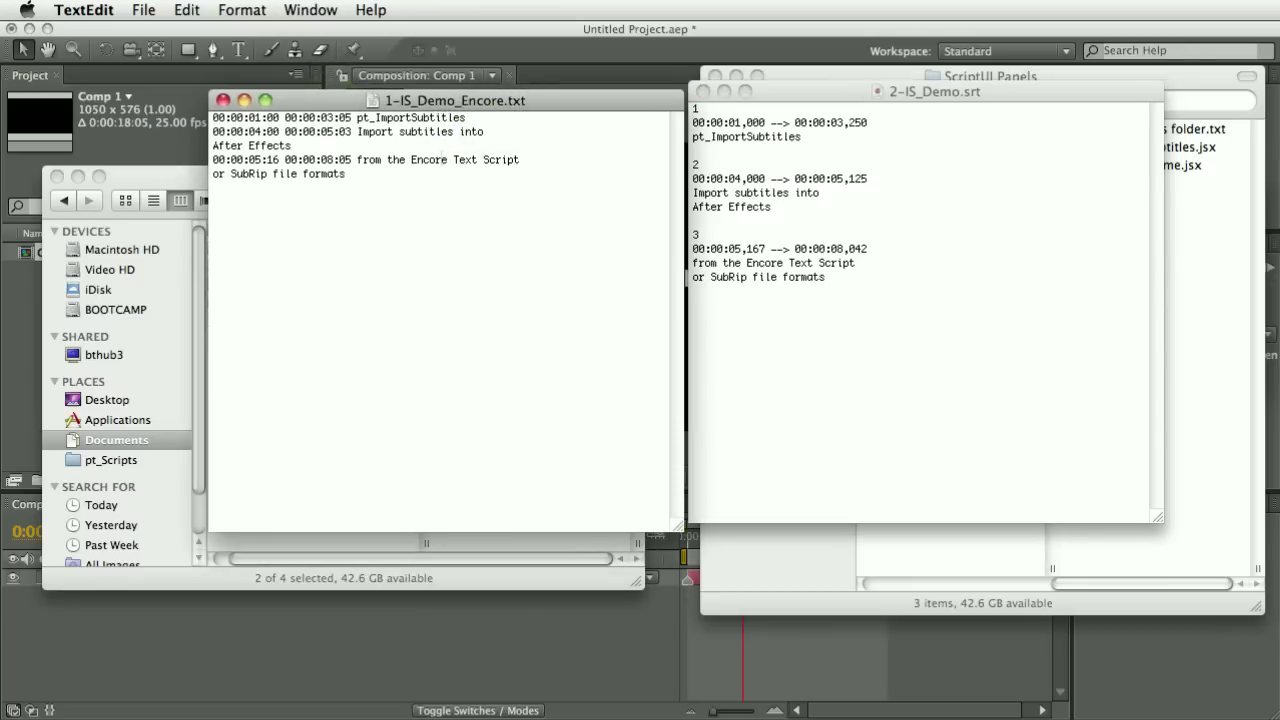
left_click(783, 128)
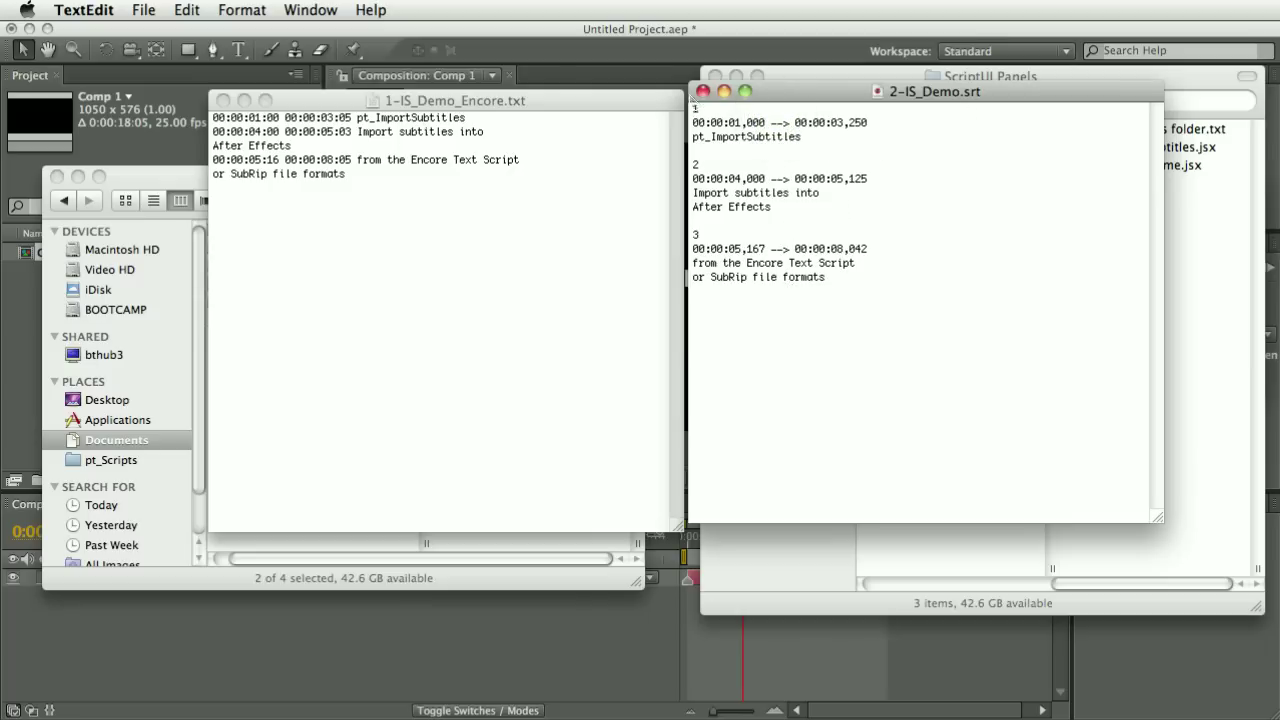
left_click(703, 91)
key("super+w")
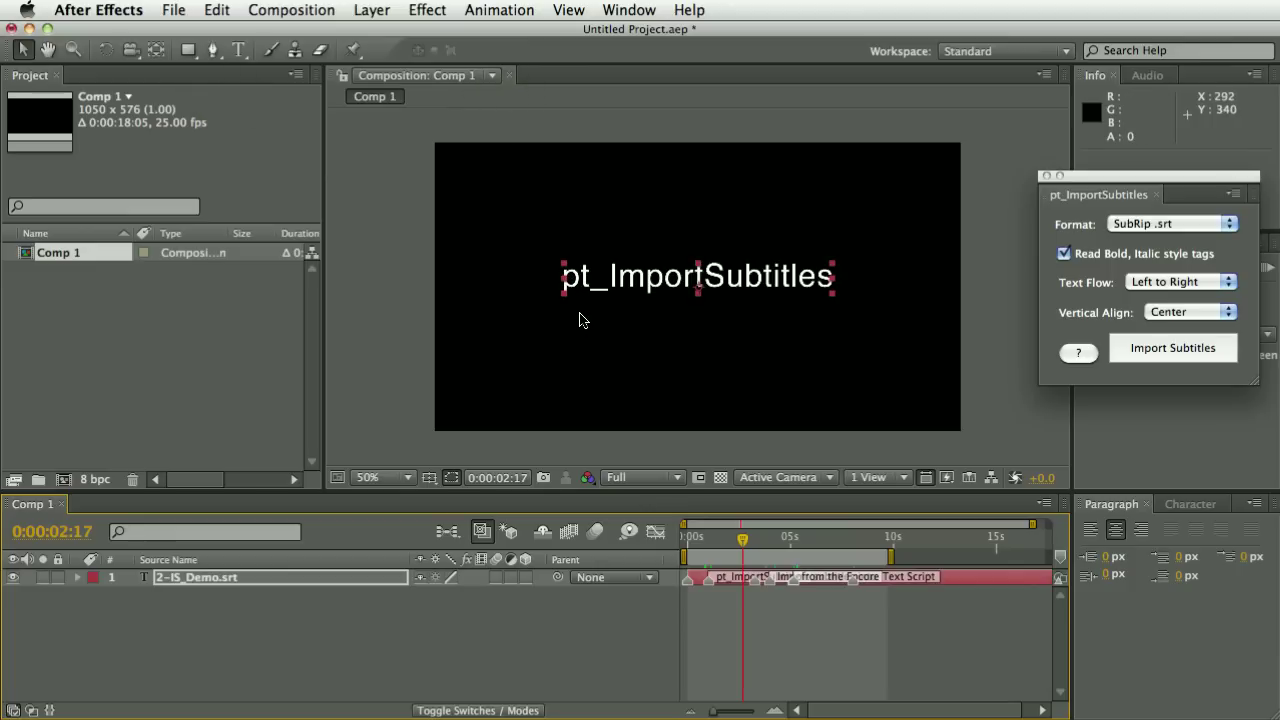
Set the importer's Vertical Align to Bottom and scrub the first seconds to preview.
left_click(250, 589)
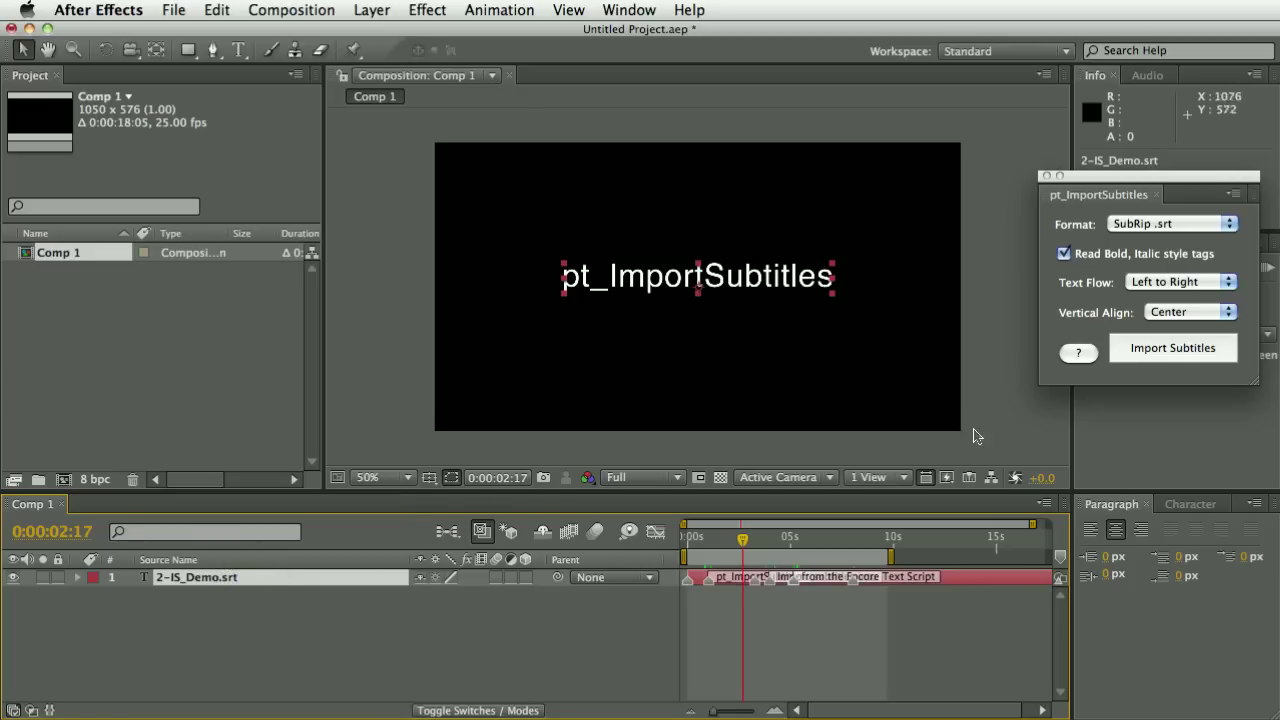
left_click(1181, 312)
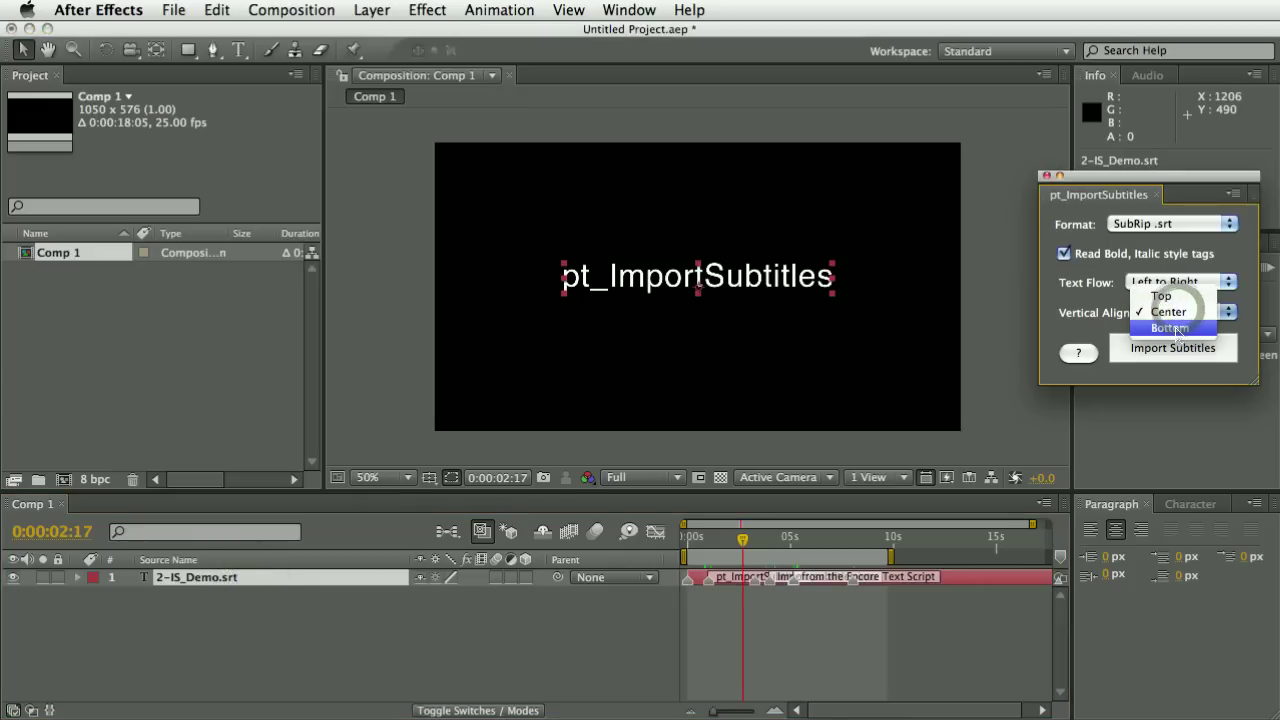
left_click(1170, 328)
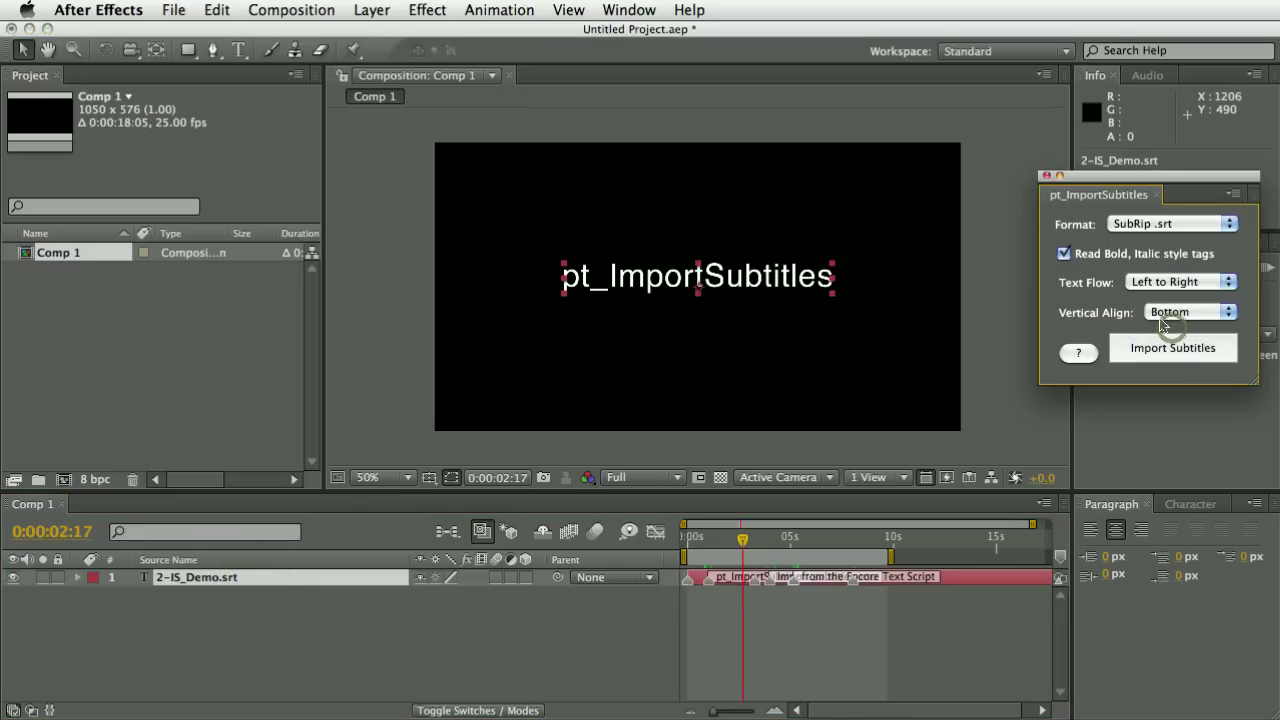
left_click(1183, 313)
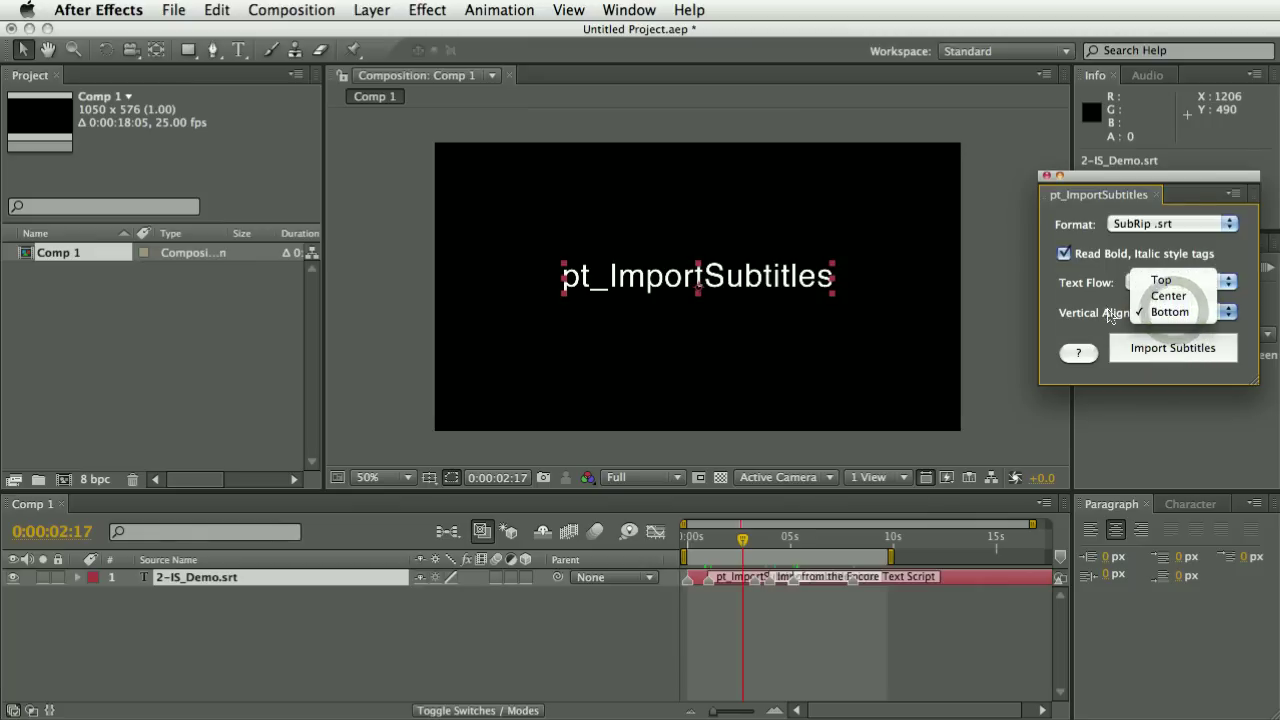
left_click(1138, 312)
left_click(712, 542)
left_click_drag(714, 545, 766, 545)
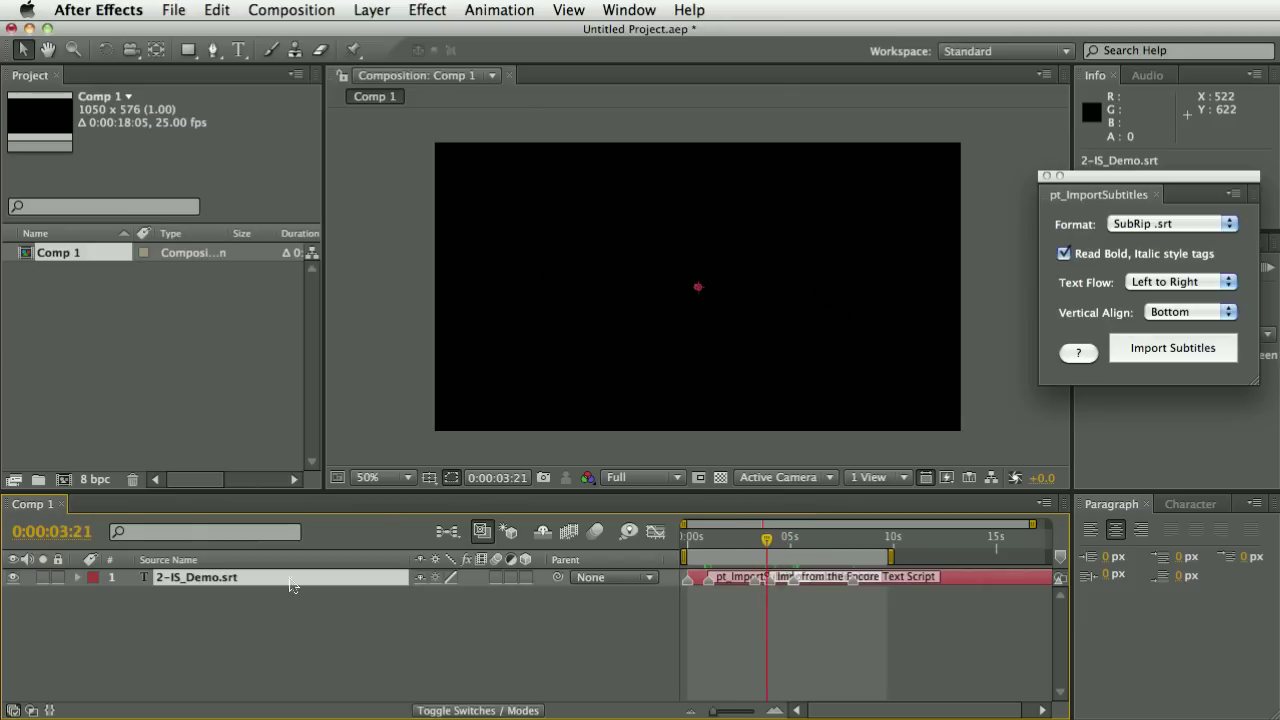
Replace the old layer by re-importing 2-IS_Demo.srt with Bottom alignment and return to the first subtitle.
key("Delete")
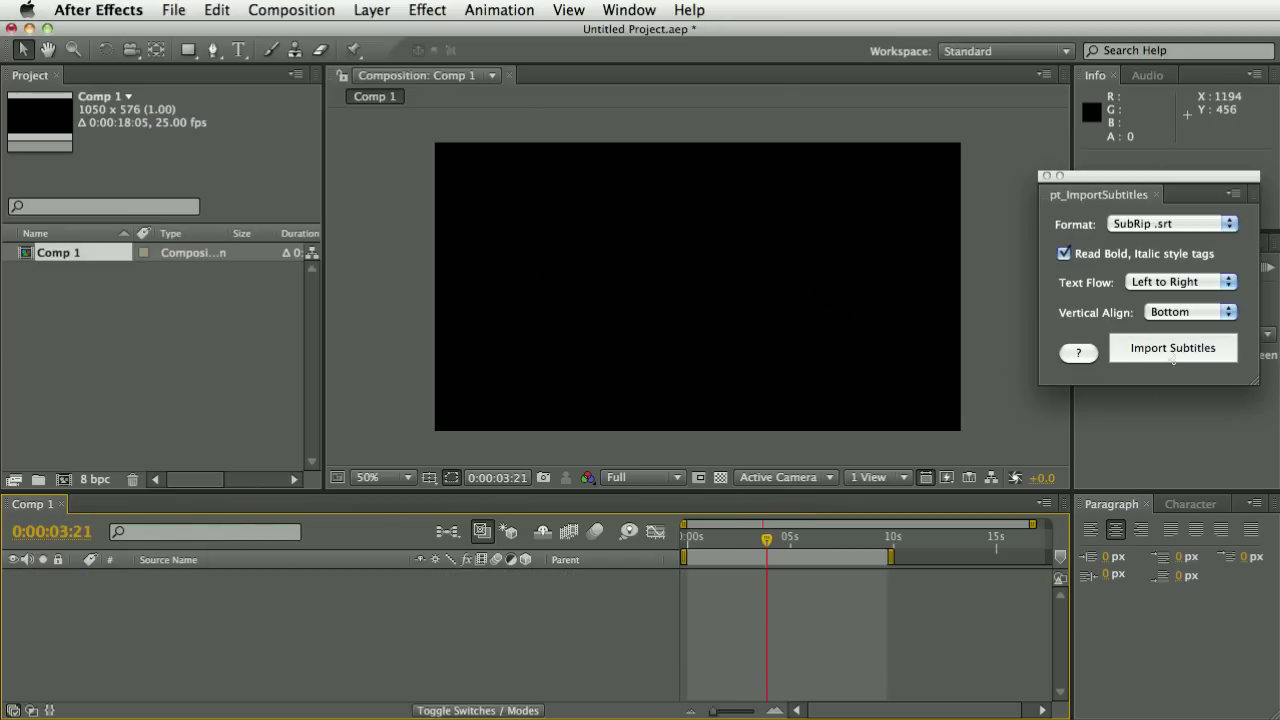
left_click(1173, 350)
left_click(745, 269)
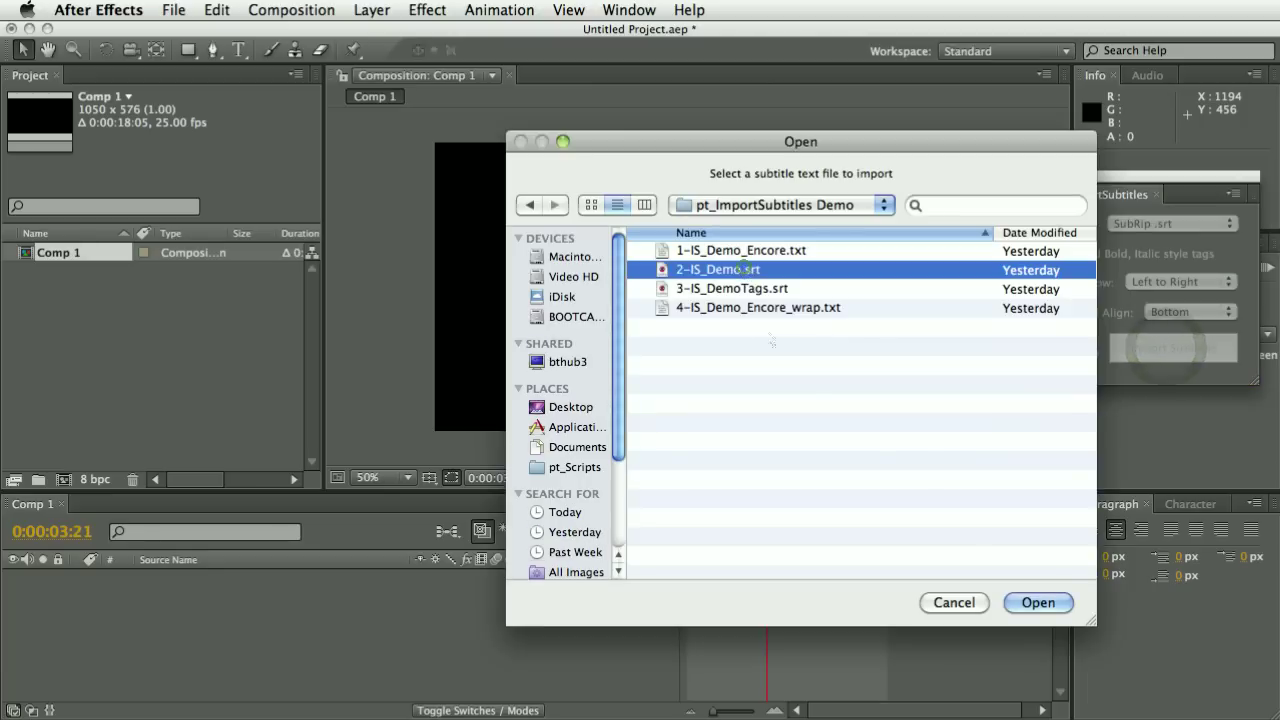
left_click(1038, 602)
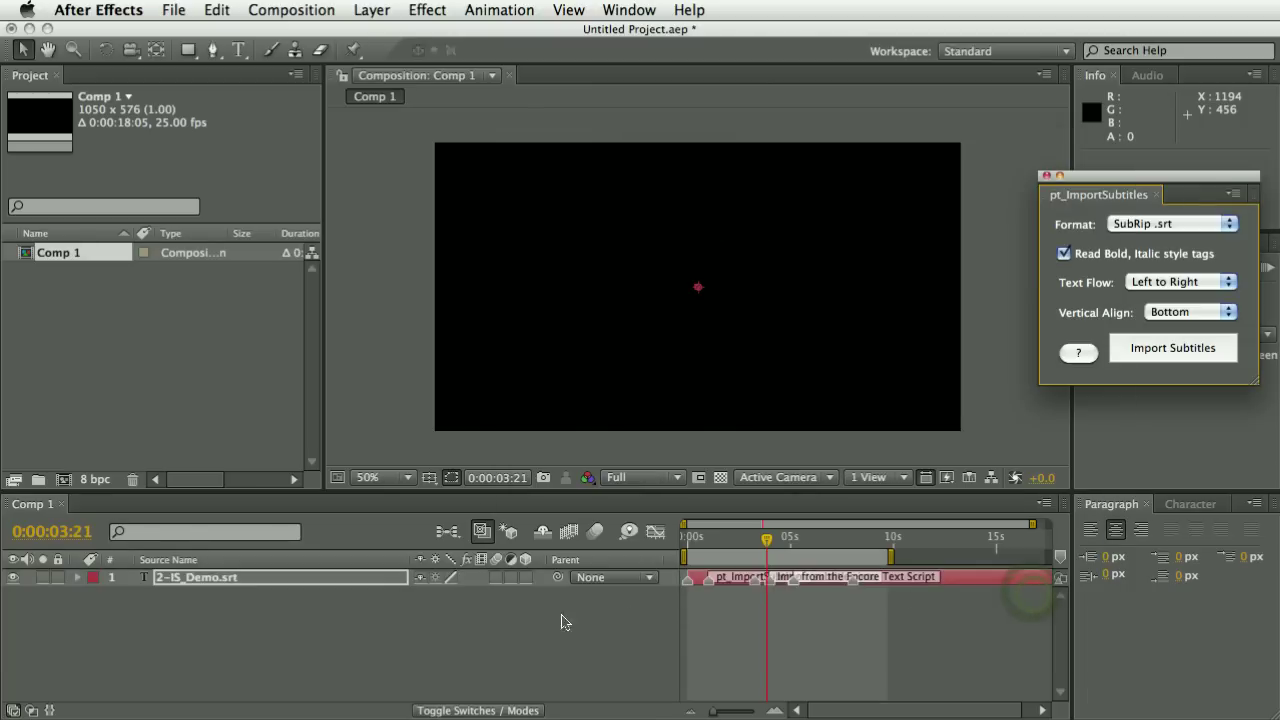
mouse_move(720, 535)
left_mouse_down()
mouse_move(775, 535)
mouse_move(739, 535)
left_mouse_up()
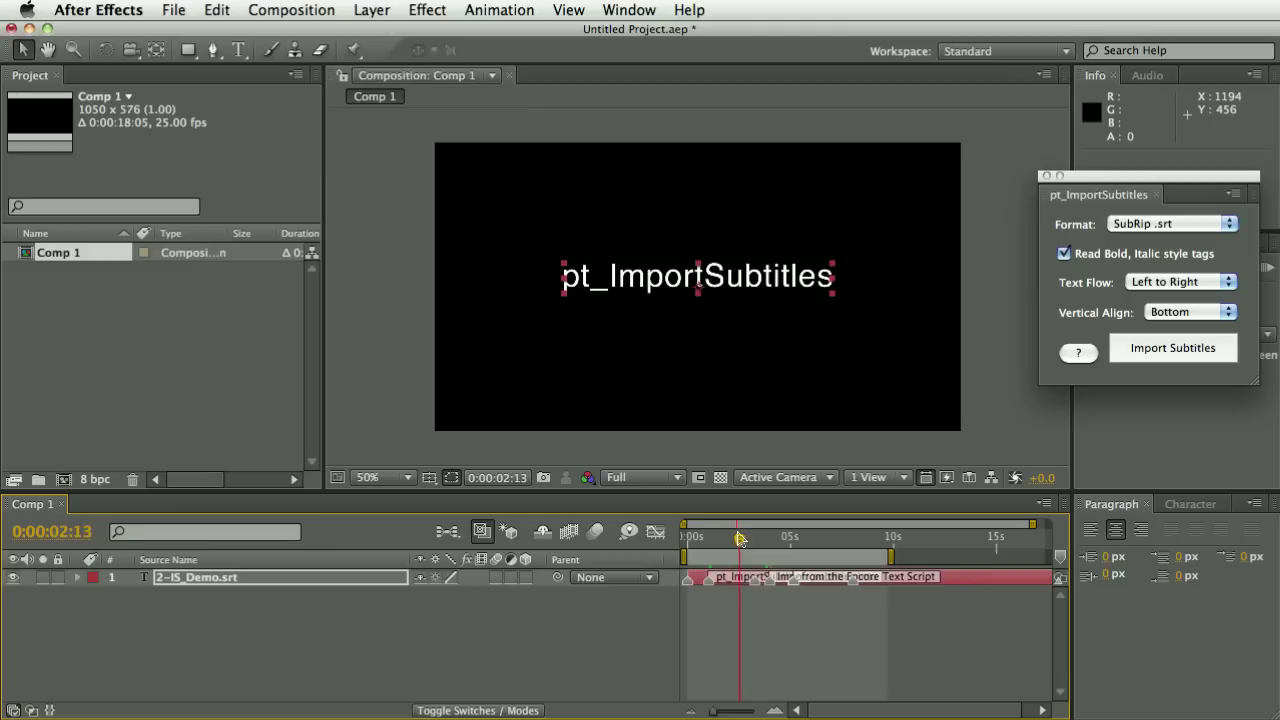
Show title/action safe guides and move the subtitle text down, narrowing its box to fit inside them.
left_click(432, 479)
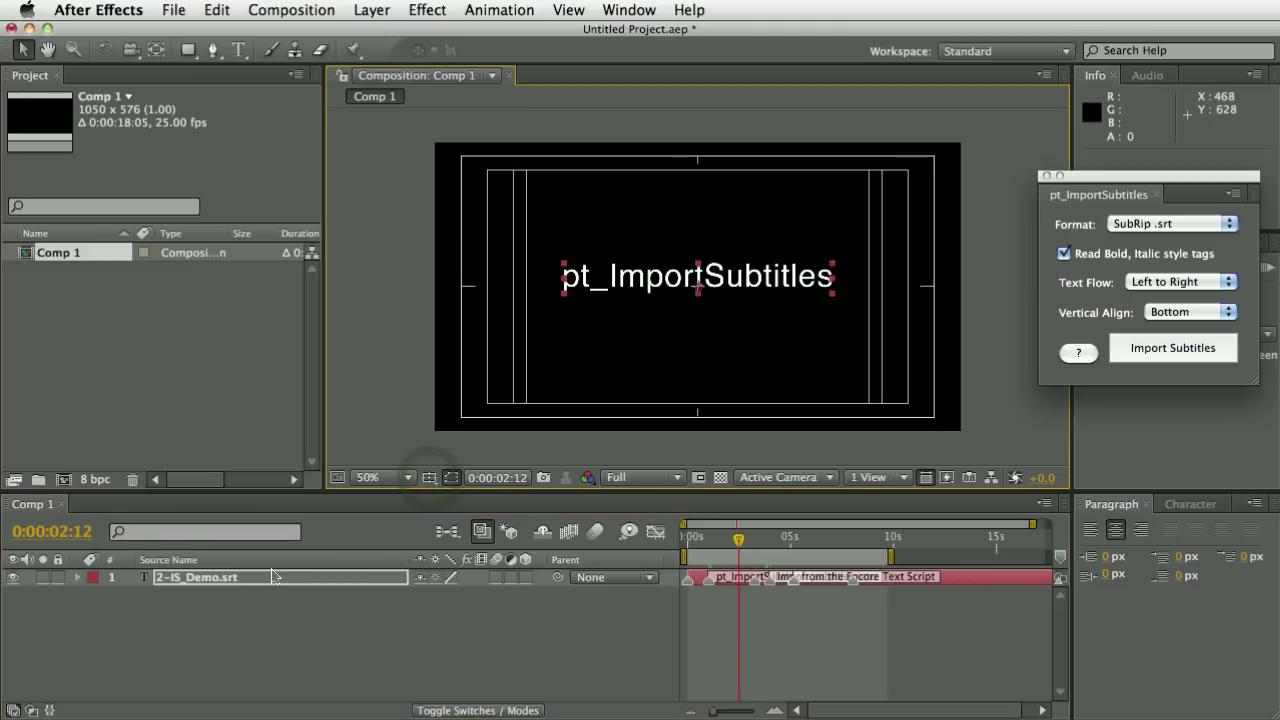
left_click_drag(651, 294, 670, 392)
left_click_drag(563, 384, 577, 387)
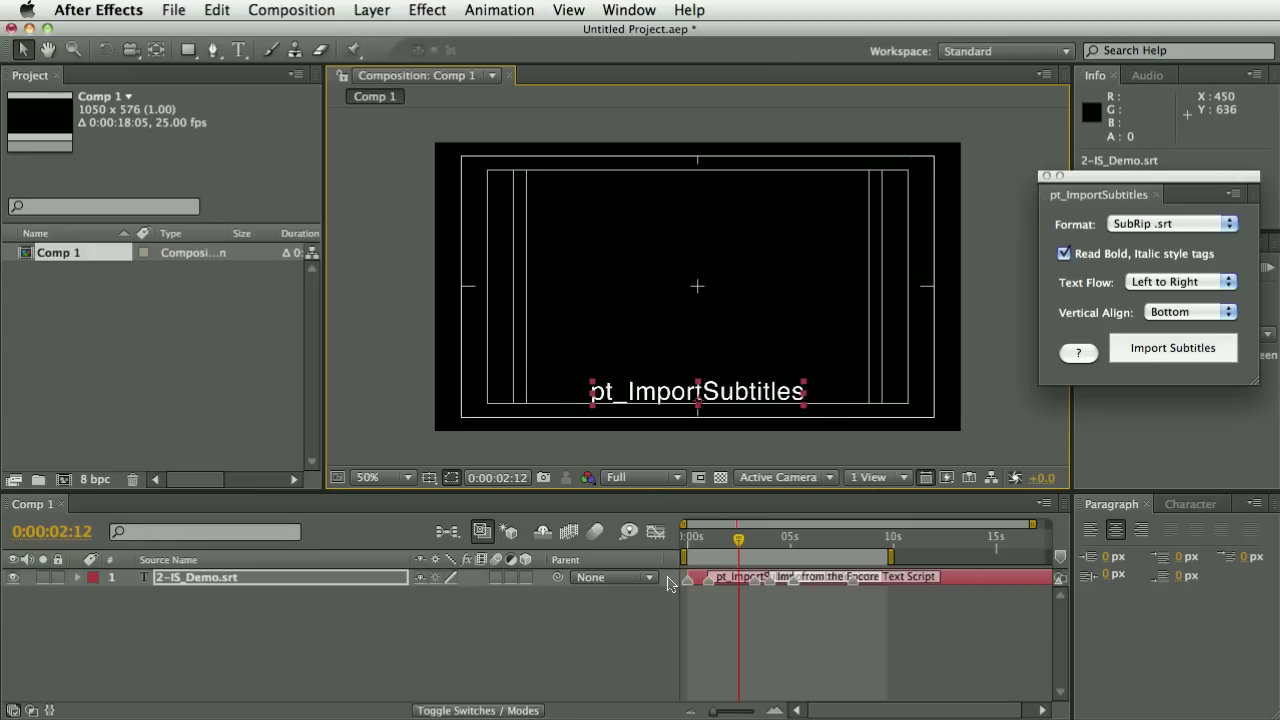
left_click_drag(737, 540, 801, 545)
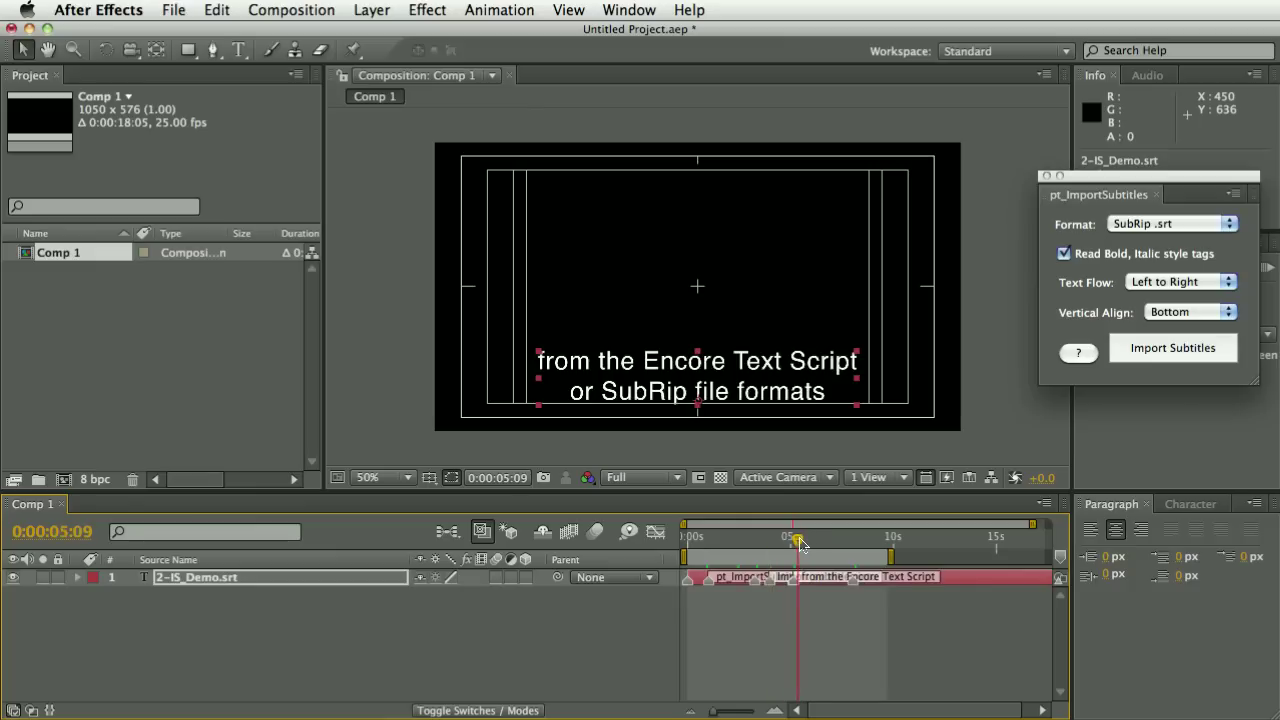
left_click(238, 582)
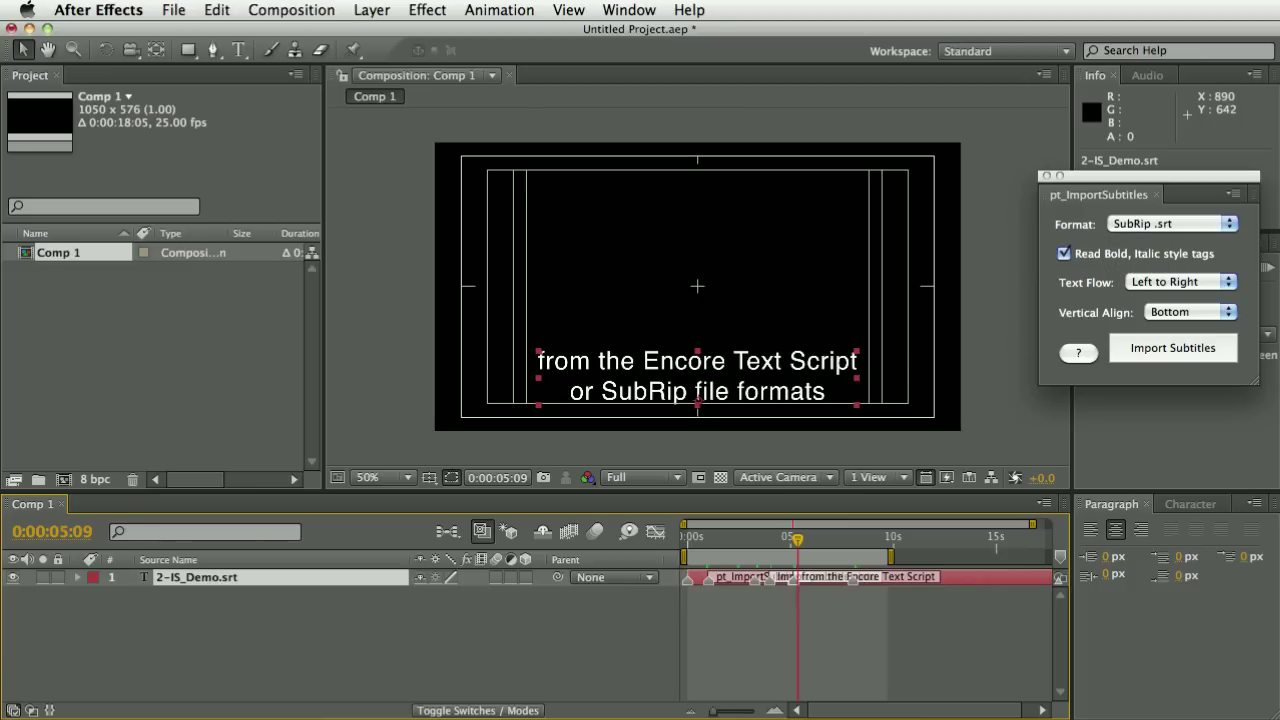
key("super+Tab")
Review 3-IS_DemoTags.srt's bold and italic tags in TextEdit, then close it and return to After Effects.
double_click(525, 265)
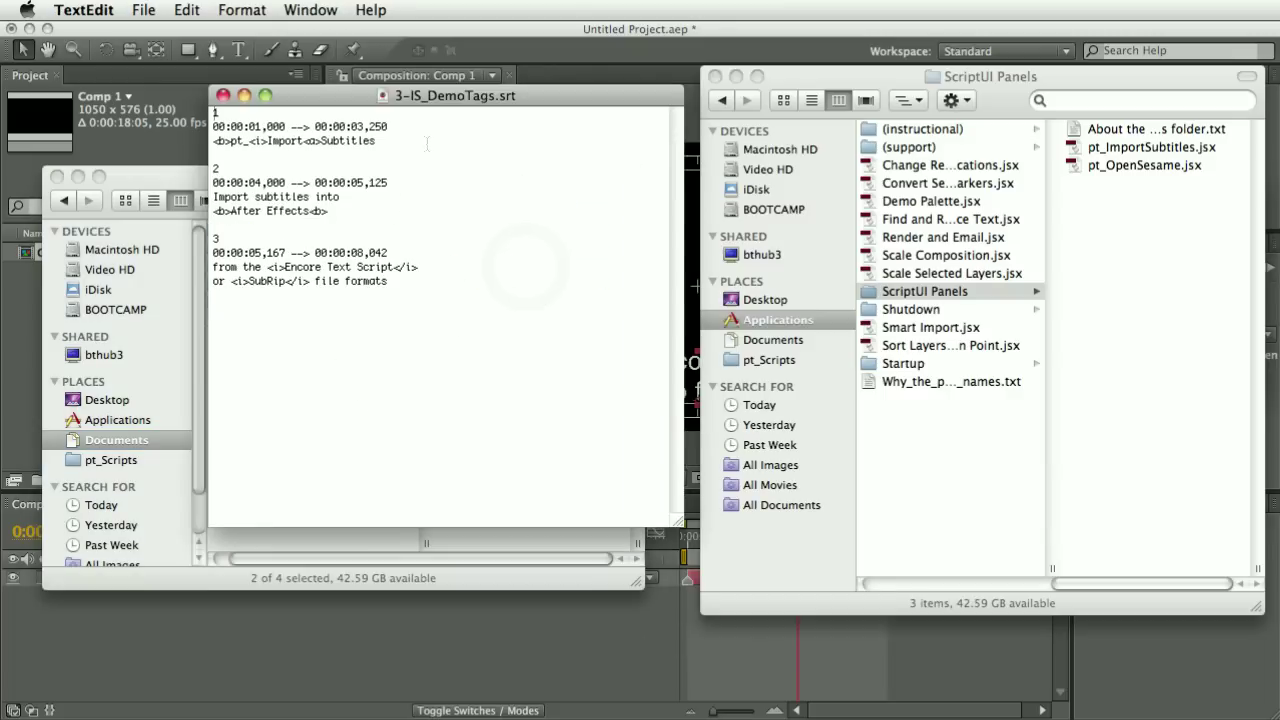
left_click_drag(391, 95, 873, 135)
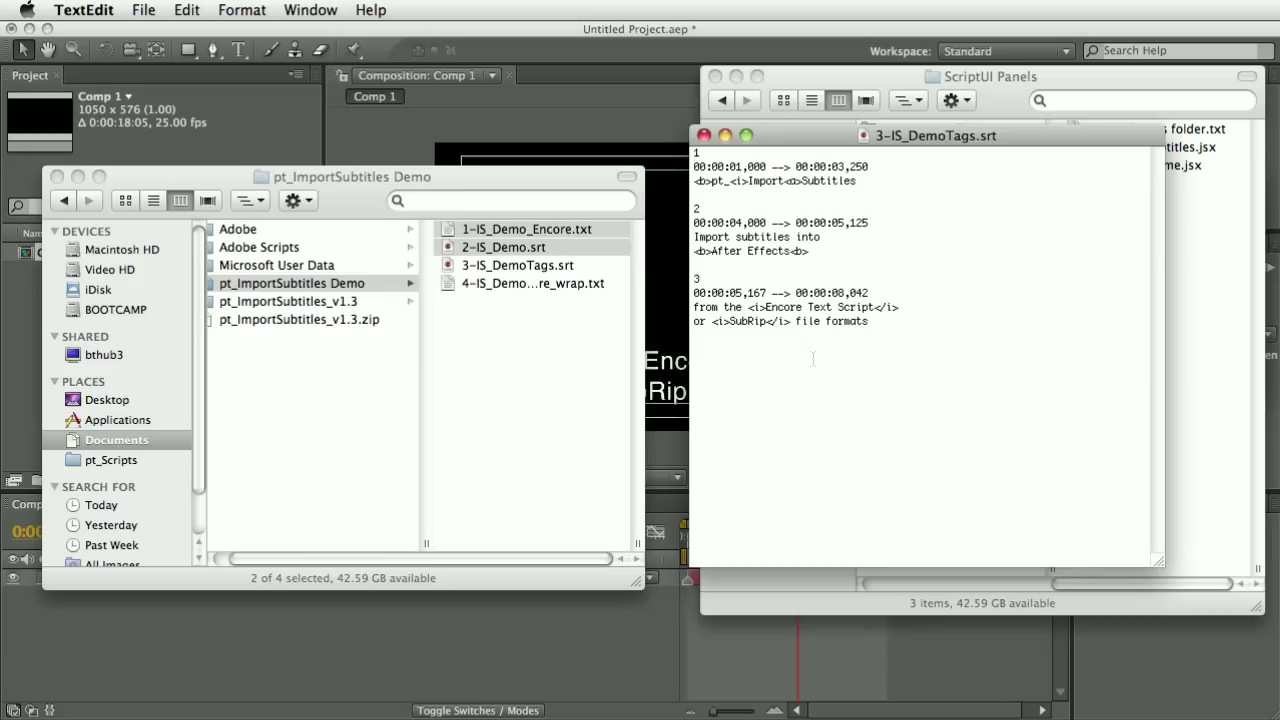
left_click(703, 135)
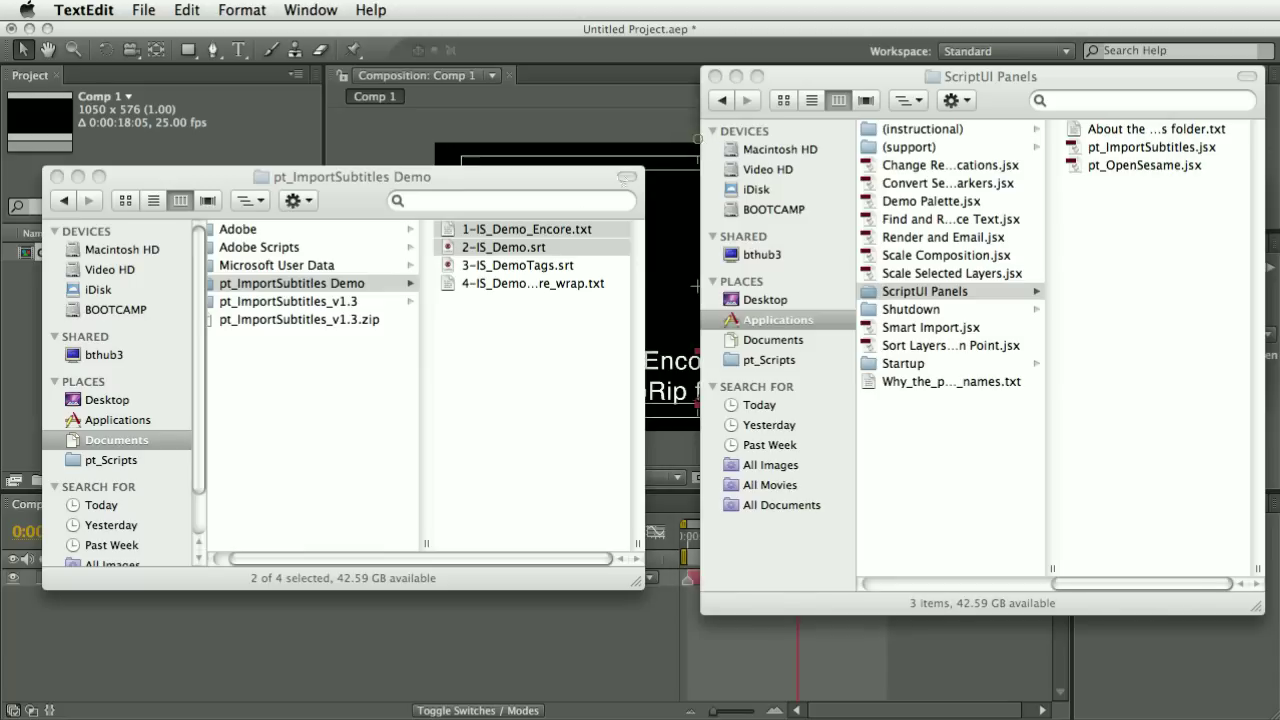
left_click(476, 128)
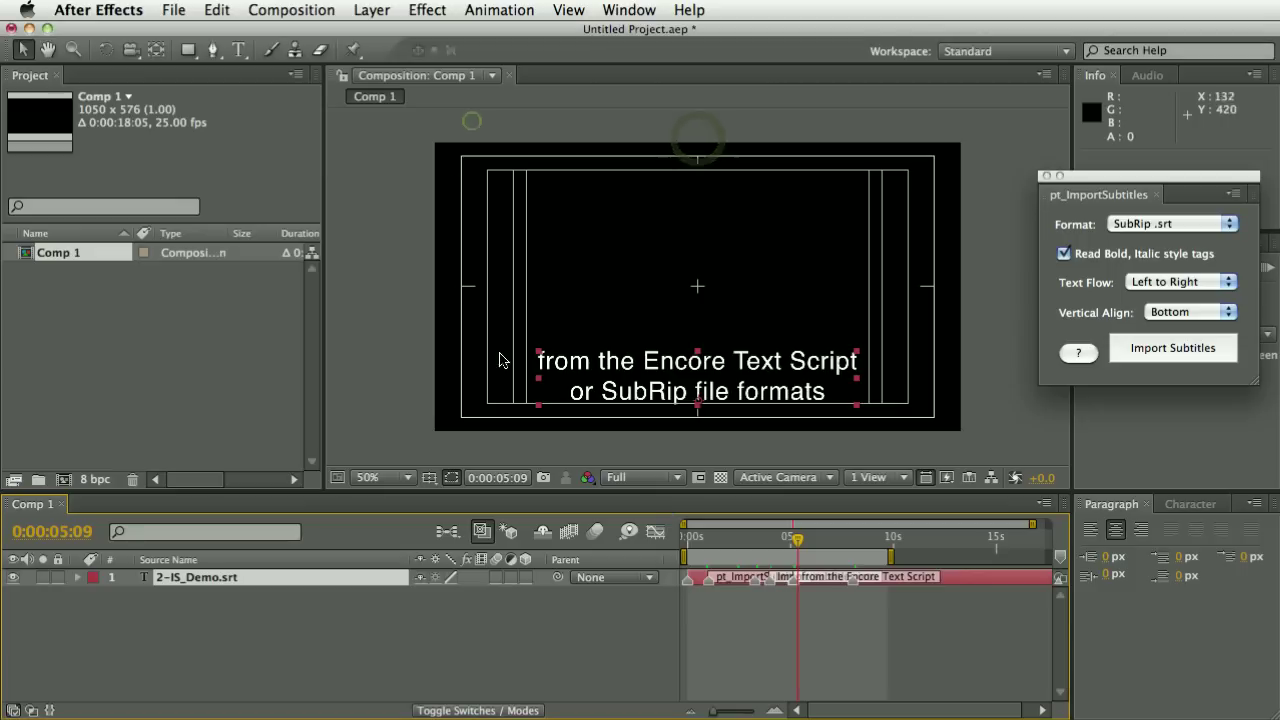
Delete the 2-IS_Demo.srt layer and import 3-IS_DemoTags.srt into Comp 1.
left_click(237, 577)
key("Delete")
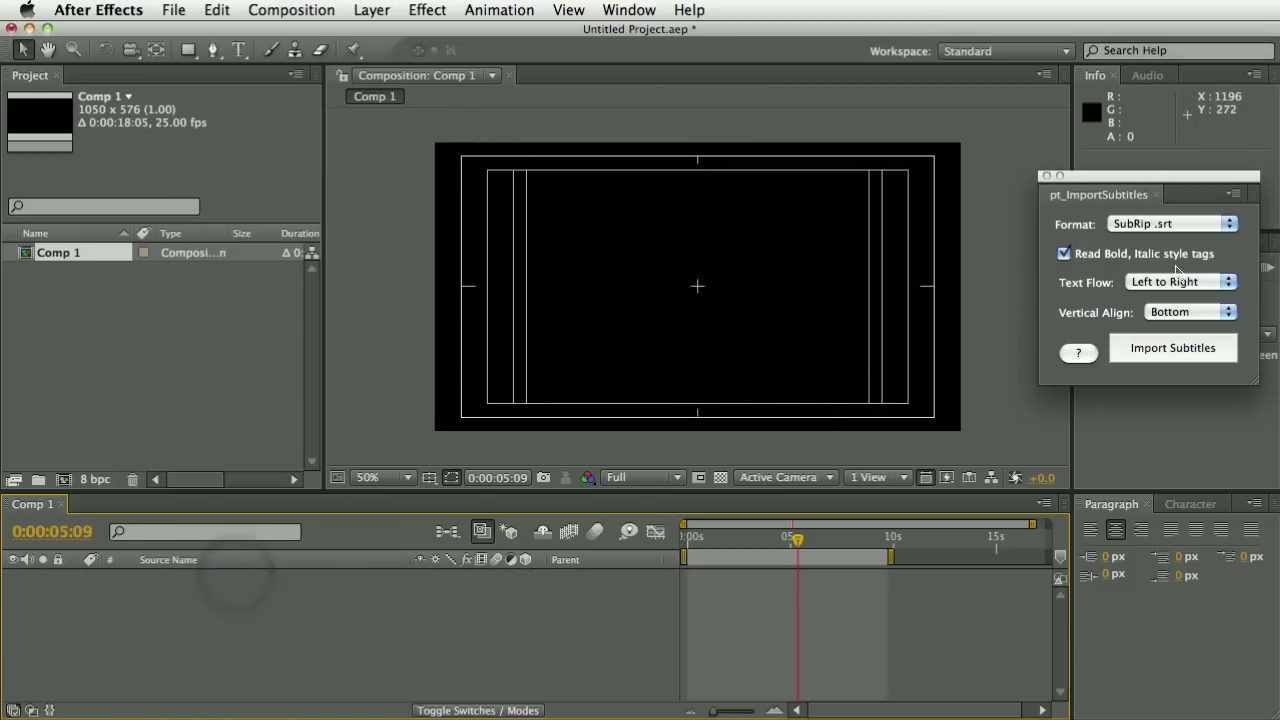
left_click(1156, 348)
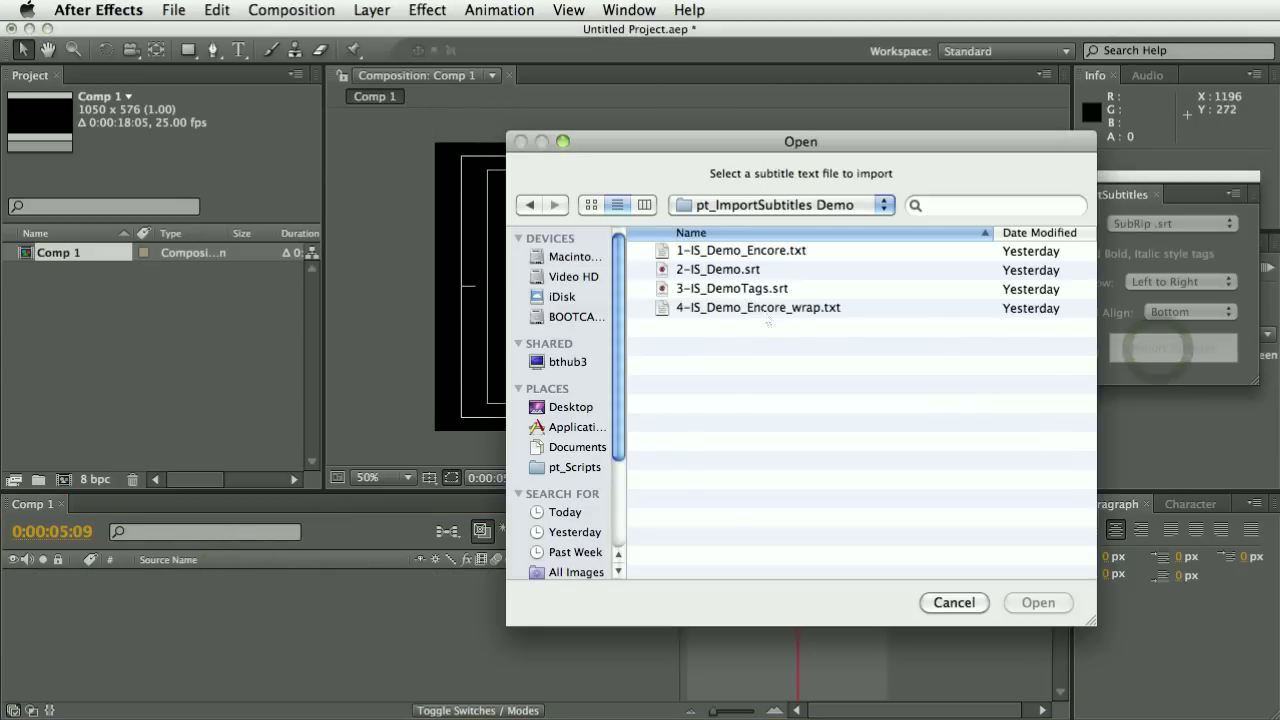
double_click(750, 288)
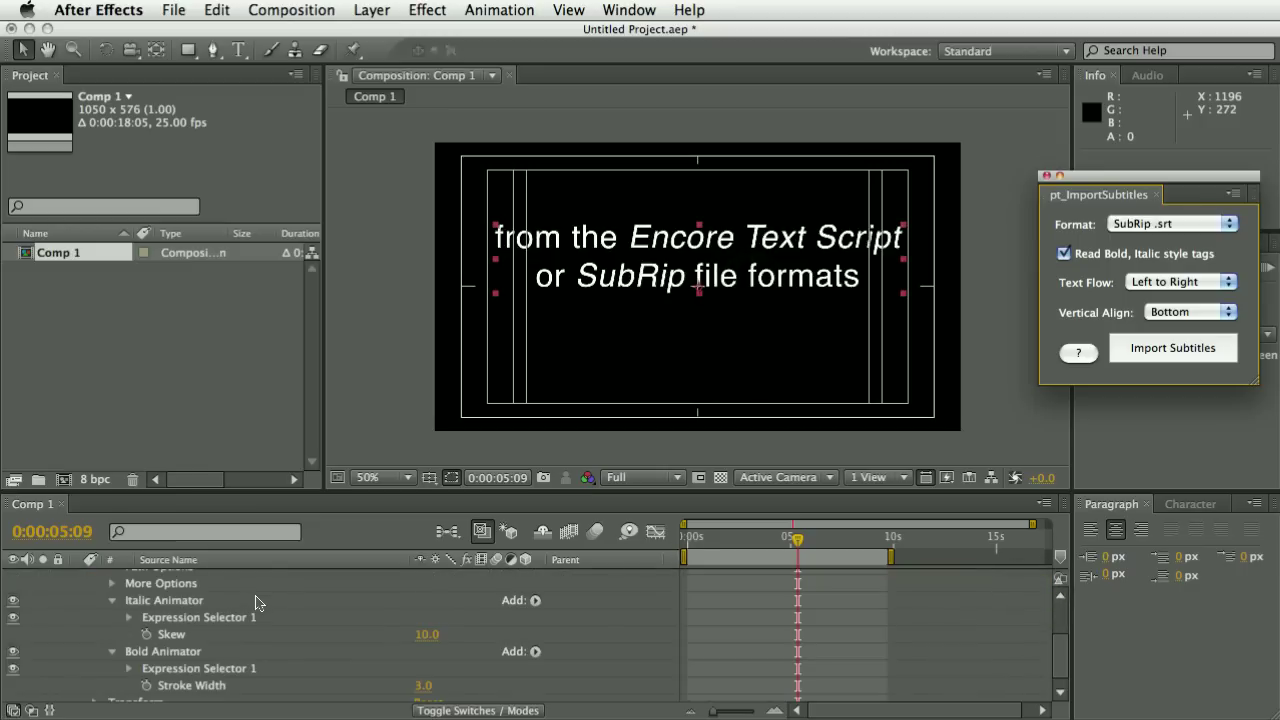
Inspect the style controller's expressions with U, then collapse both layers and select the controller.
key("u")
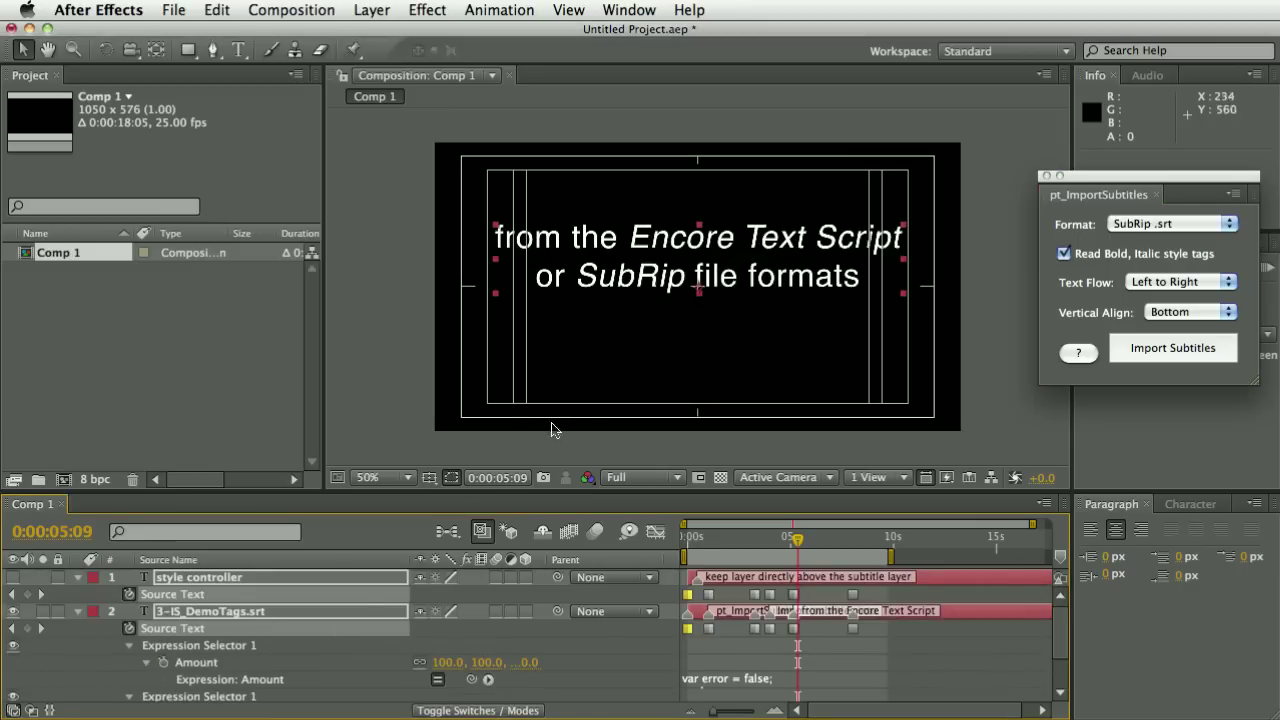
mouse_move(716, 546)
left_mouse_down()
mouse_move(700, 550)
mouse_move(878, 535)
mouse_move(850, 548)
mouse_move(757, 555)
mouse_move(876, 535)
mouse_move(845, 548)
mouse_move(717, 548)
left_mouse_up()
left_click(76, 579)
left_click(78, 594)
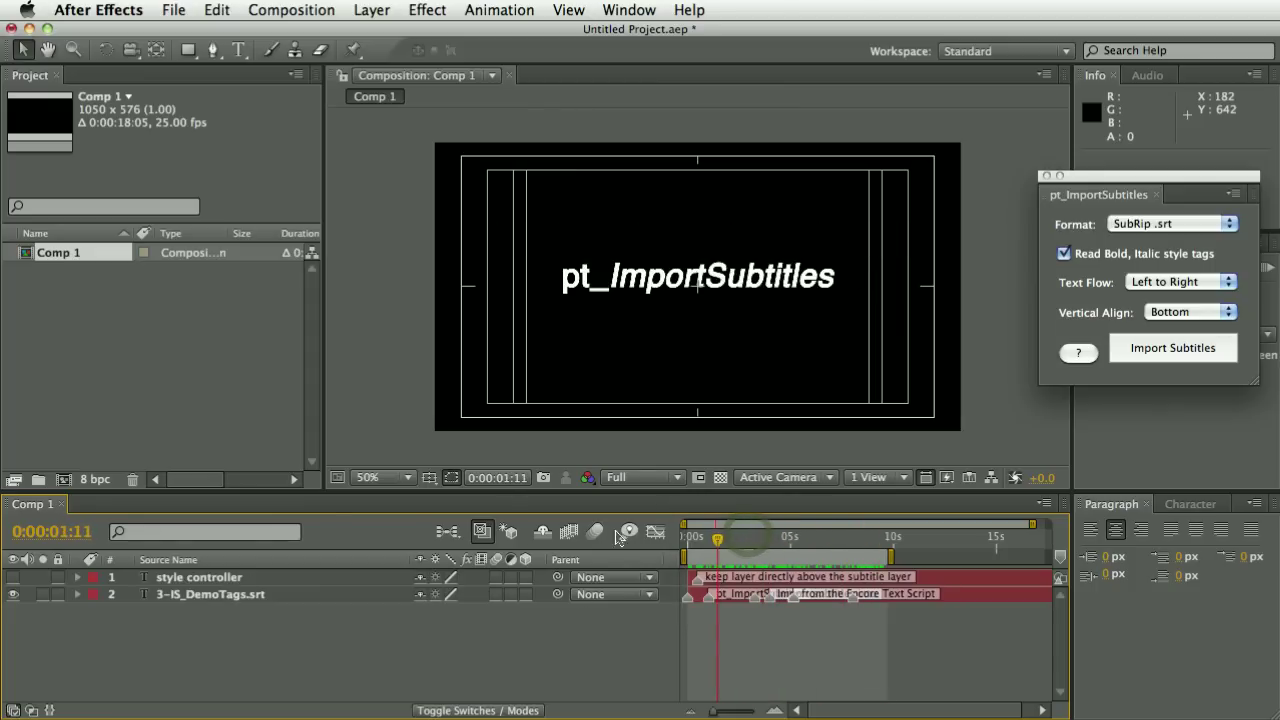
left_click(203, 585)
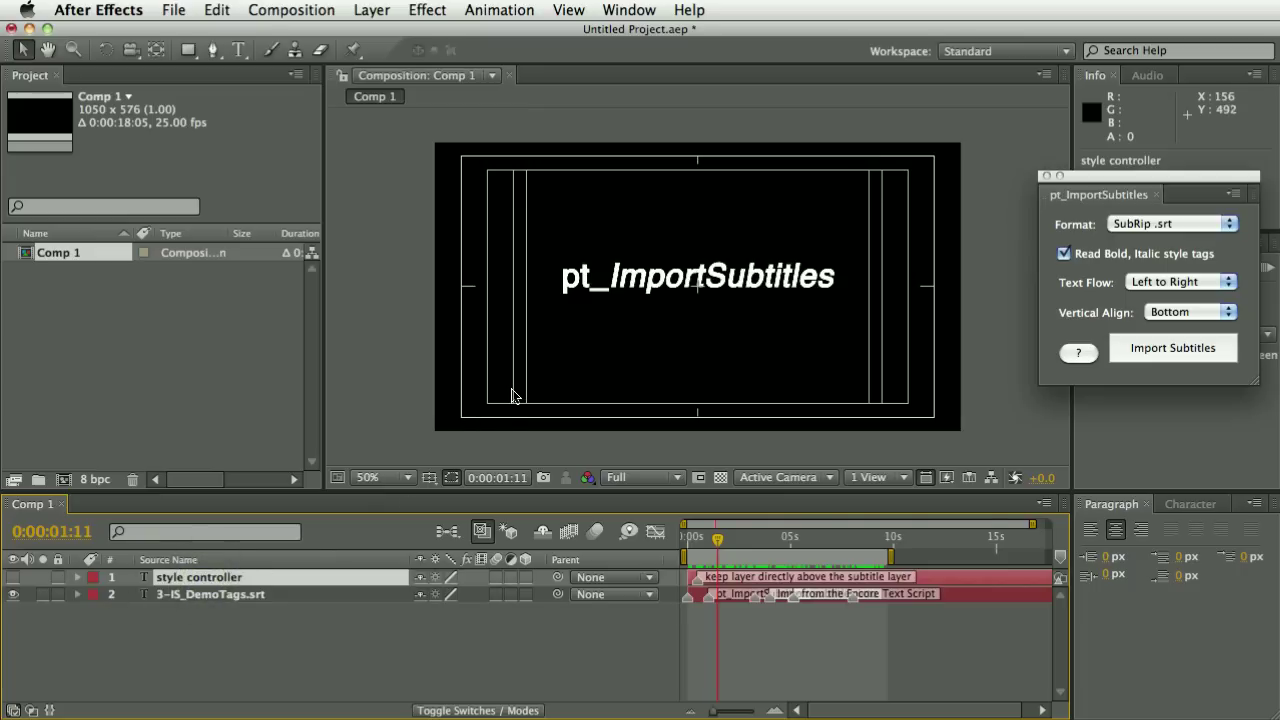
Show the style controller layer and move its text up to the top of the frame.
left_click(14, 578)
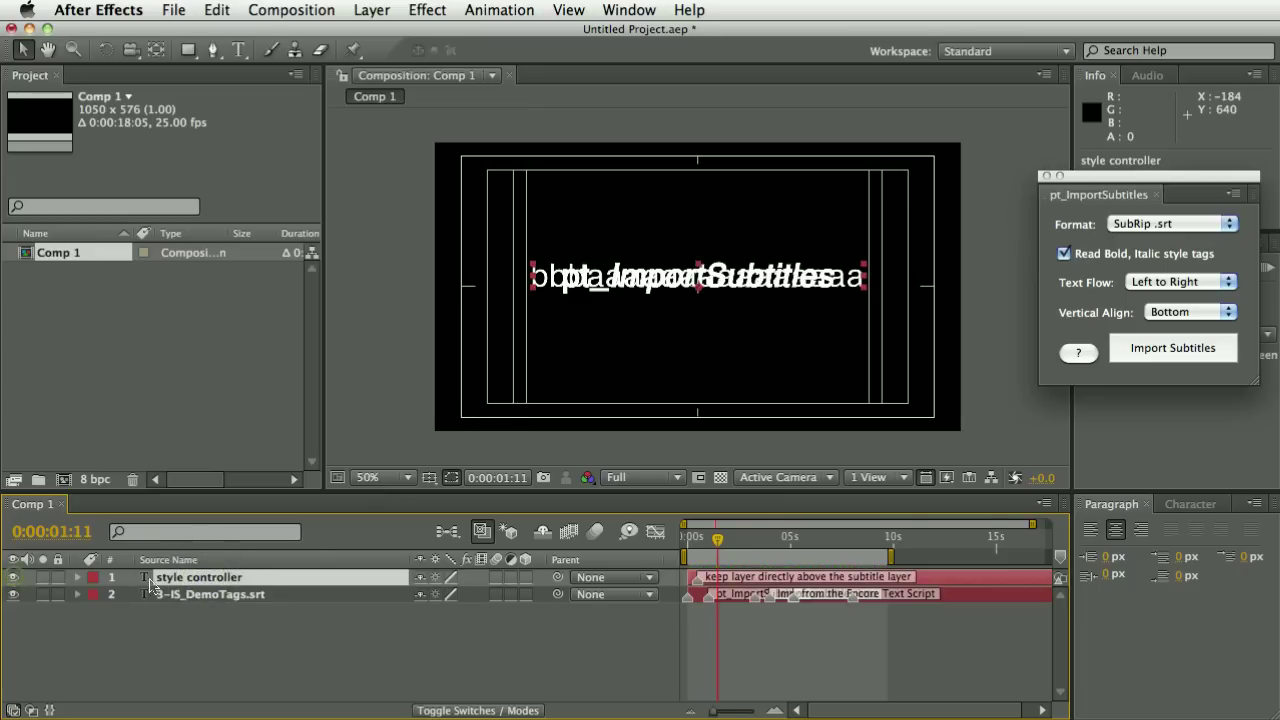
left_click_drag(643, 285, 643, 226)
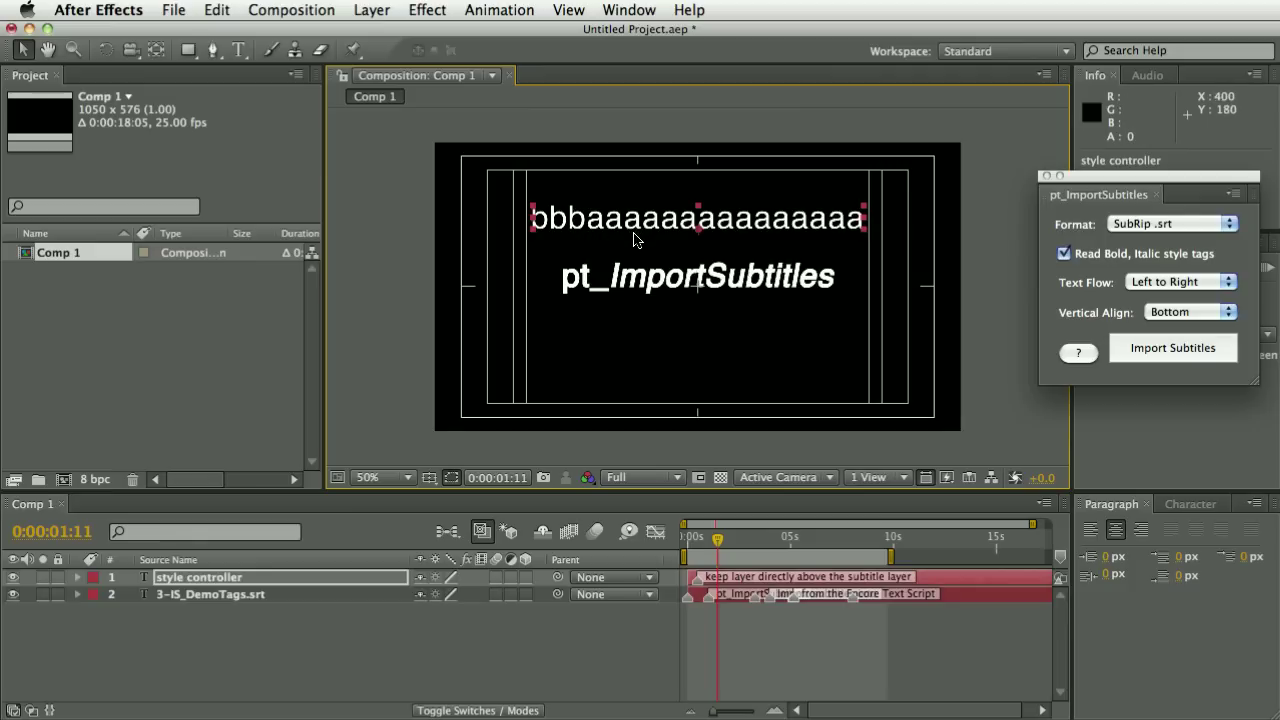
left_click_drag(738, 544, 811, 549)
left_click_drag(633, 215, 647, 186)
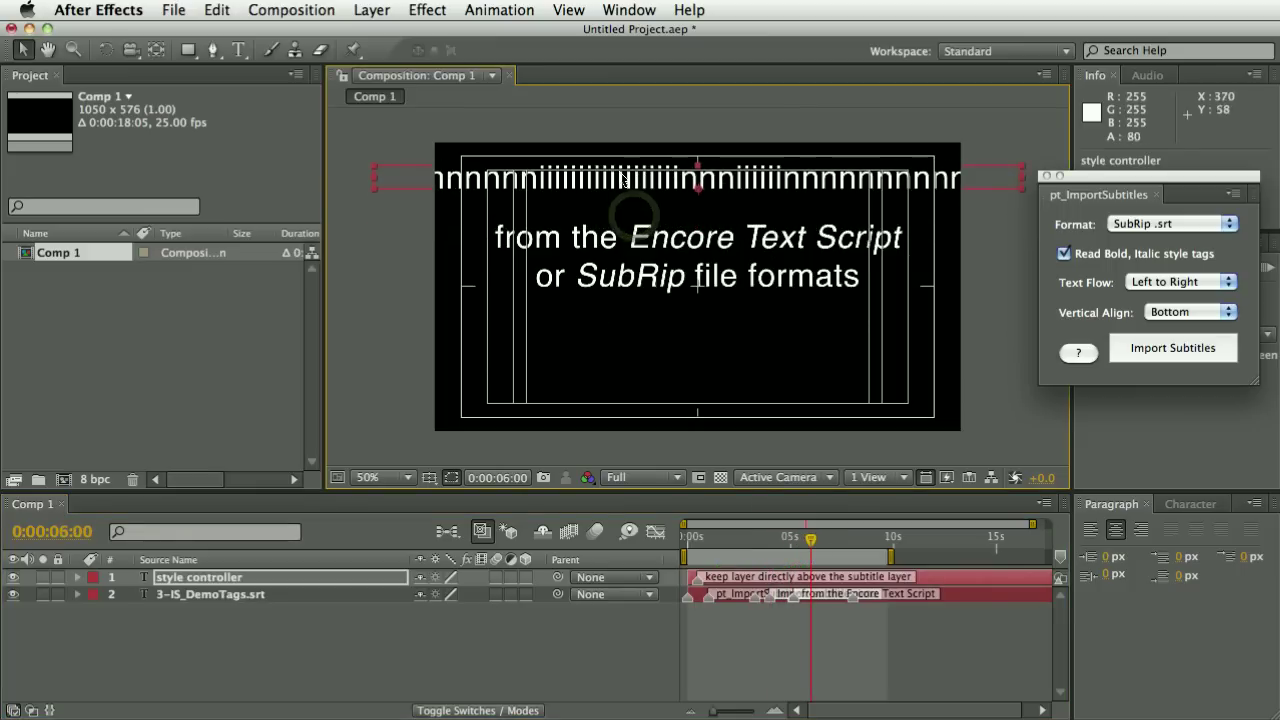
Reveal the style controller's Source Text keyframes and return to the 0:00:01:00 keyframe.
left_click(719, 552)
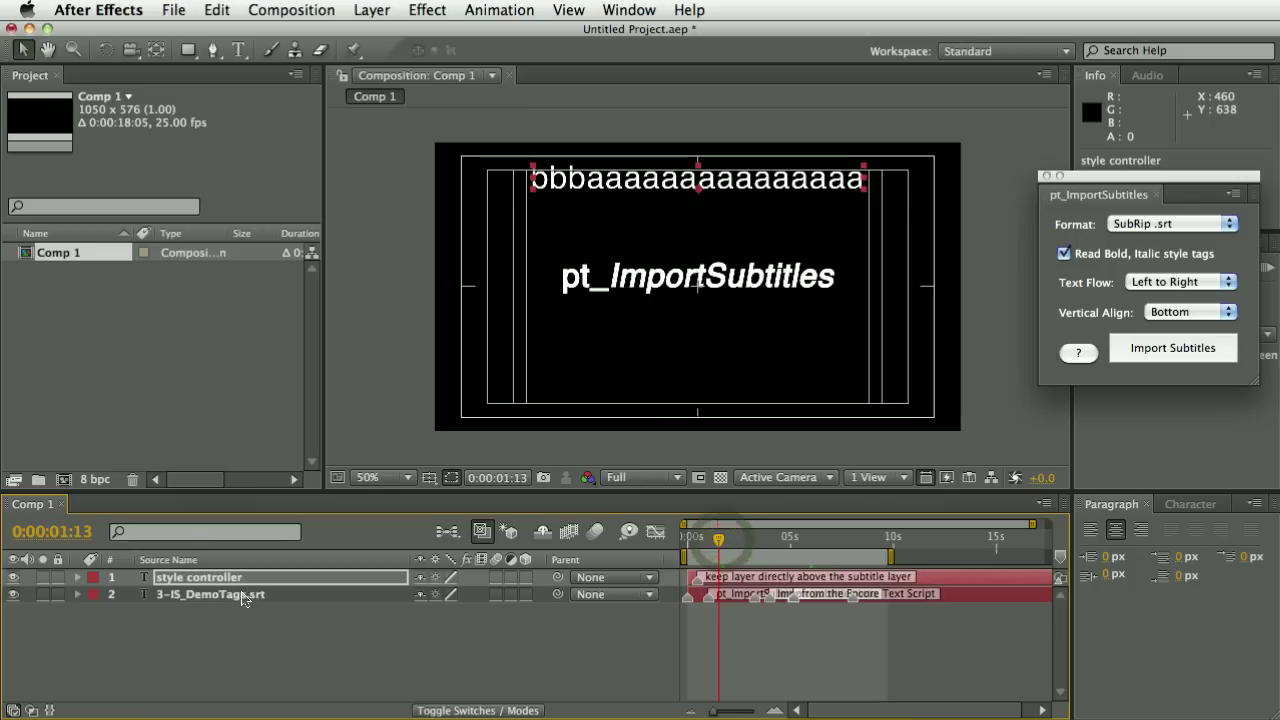
key("u")
left_click(12, 595)
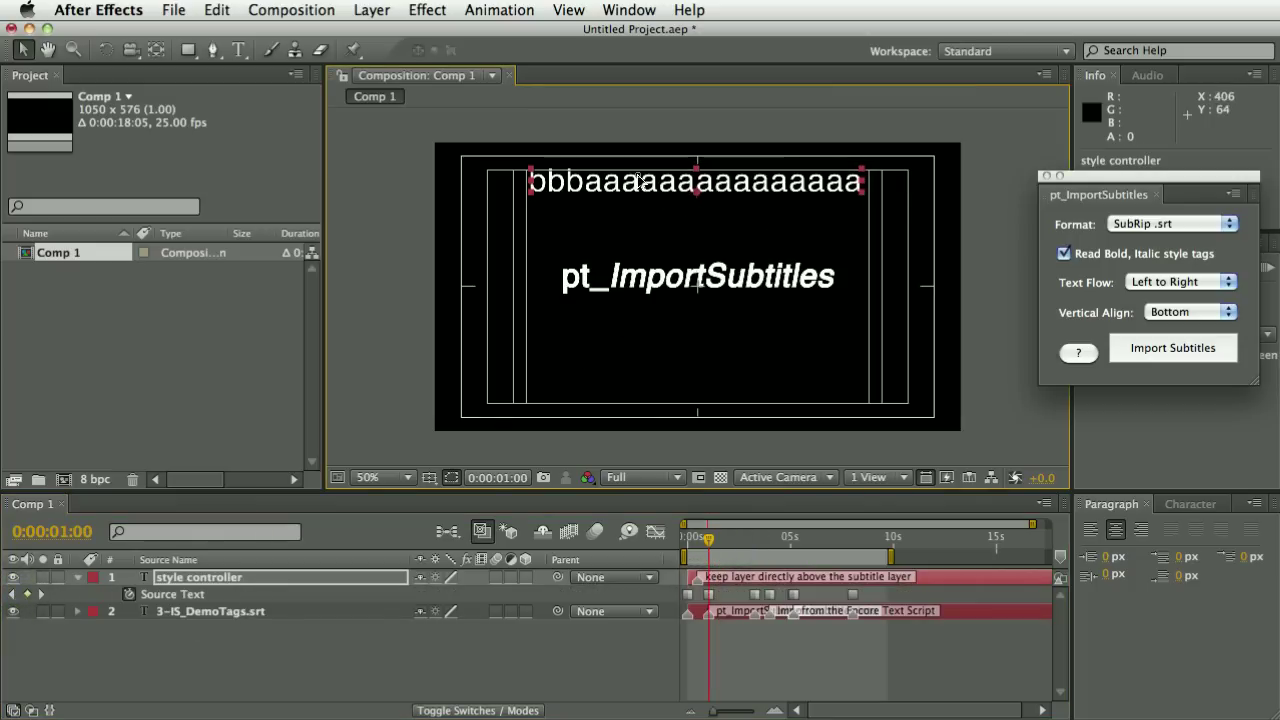
Replace one b in the controller string with nine i's, then select the 3-IS_DemoTags.srt layer.
double_click(600, 182)
left_click(581, 188)
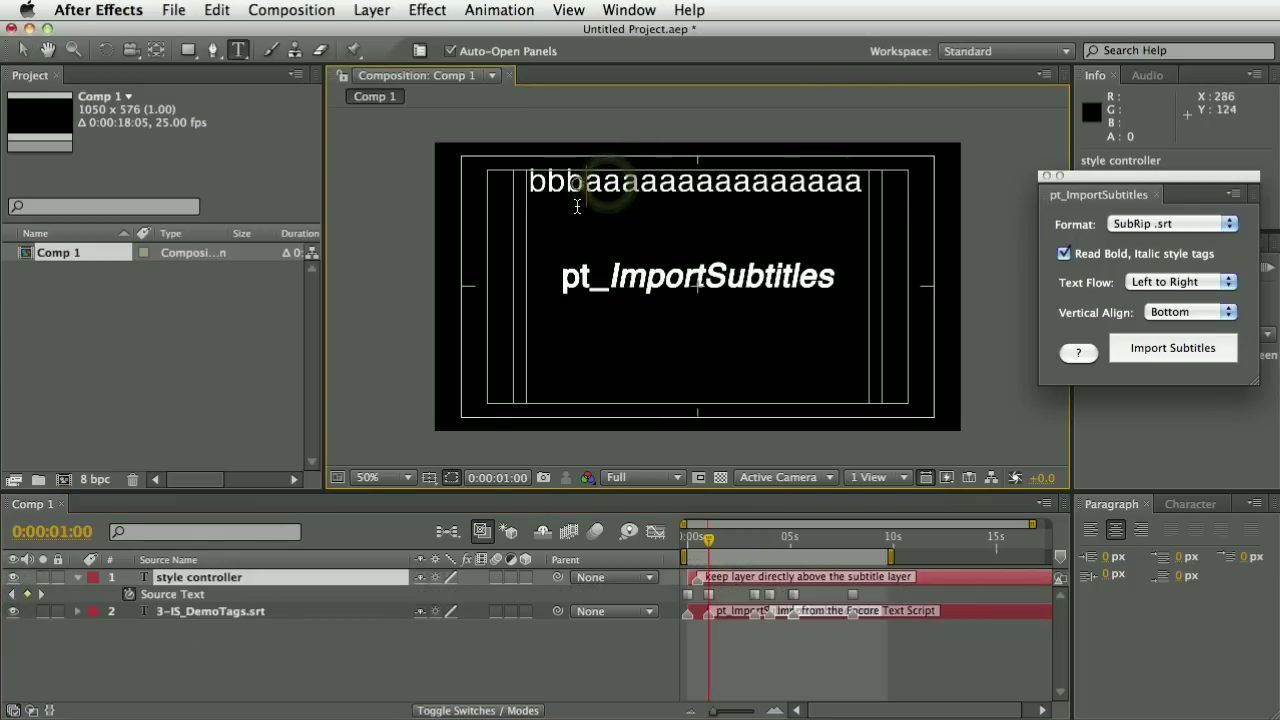
key("BackSpace")
key("BackSpace")
key("BackSpace")
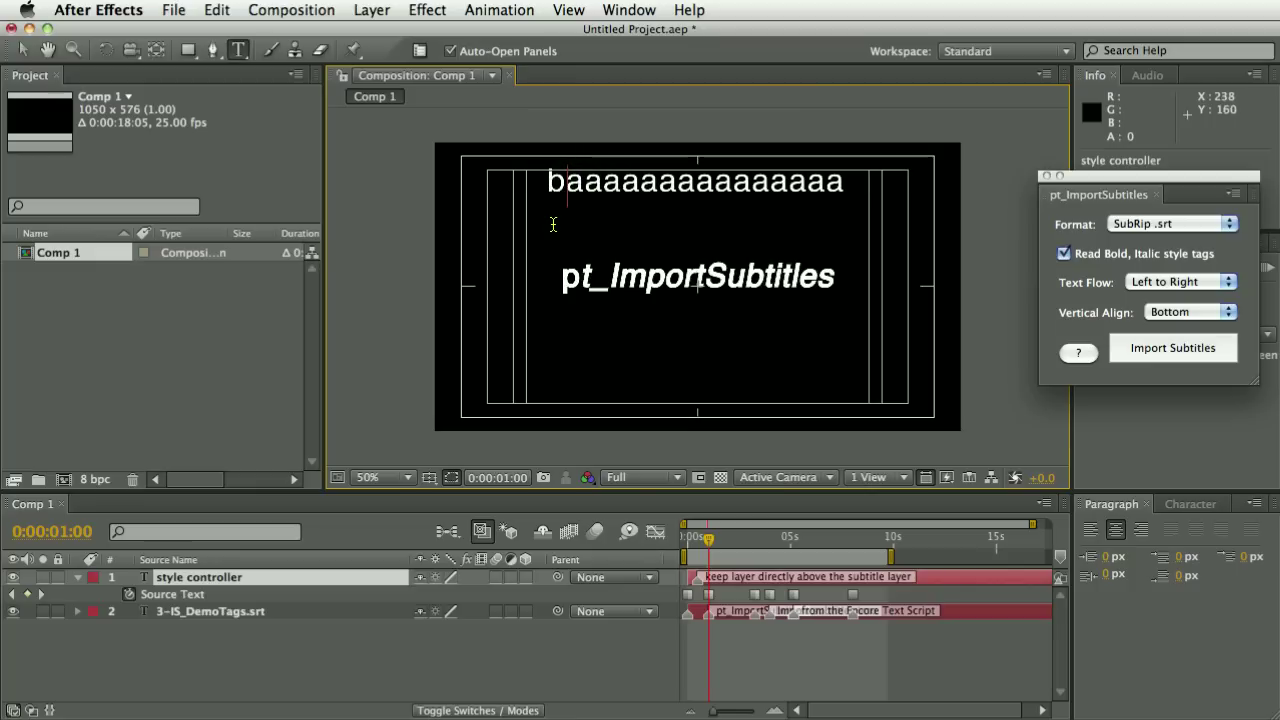
type("iiiiiiii")
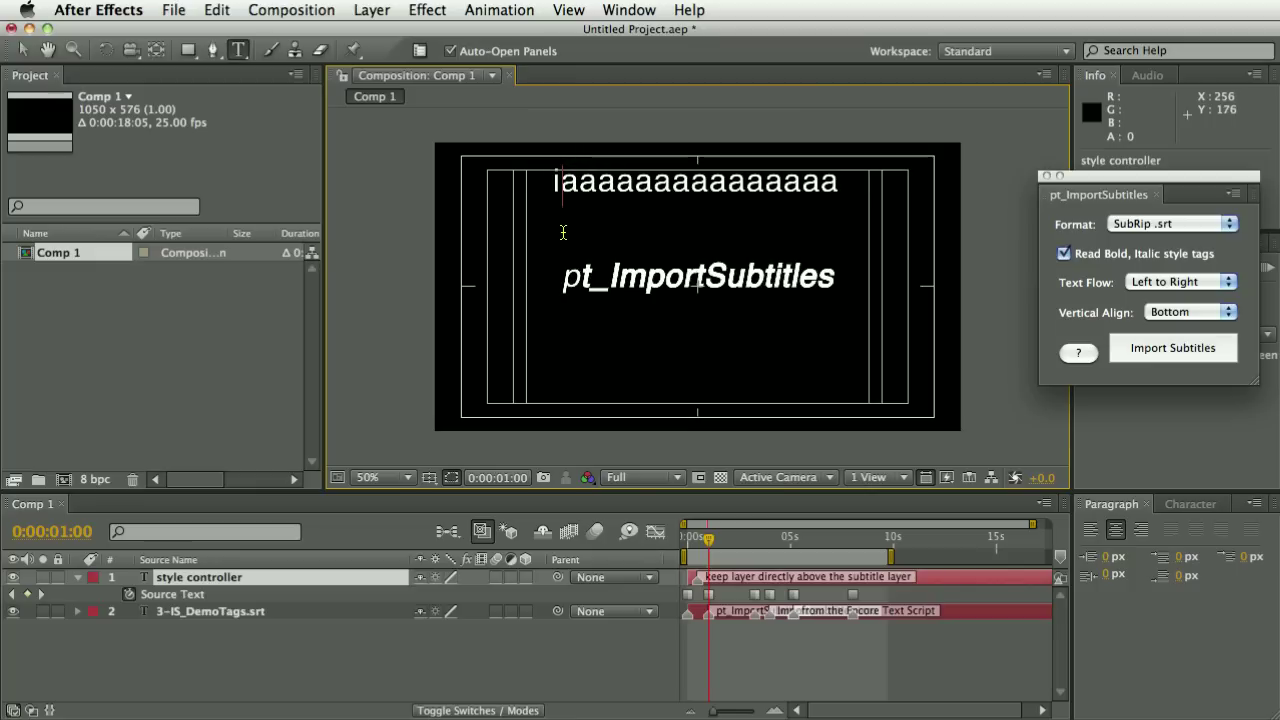
type("i")
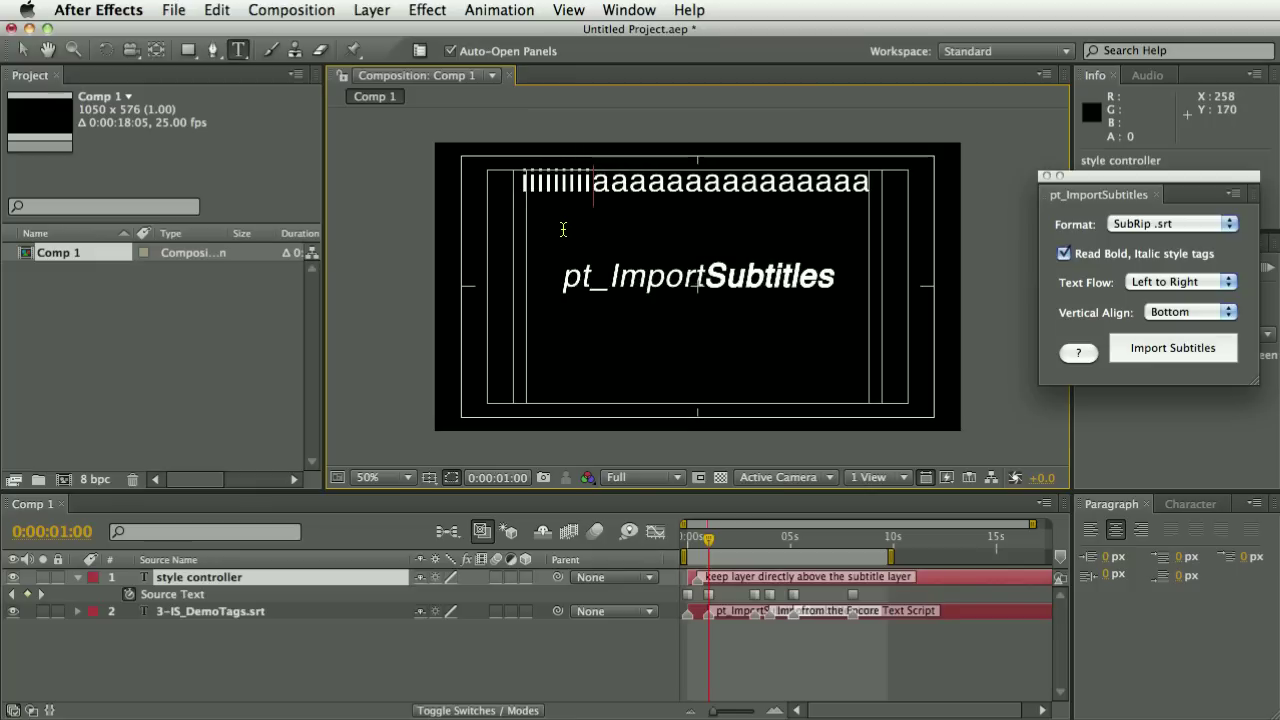
left_click(303, 708)
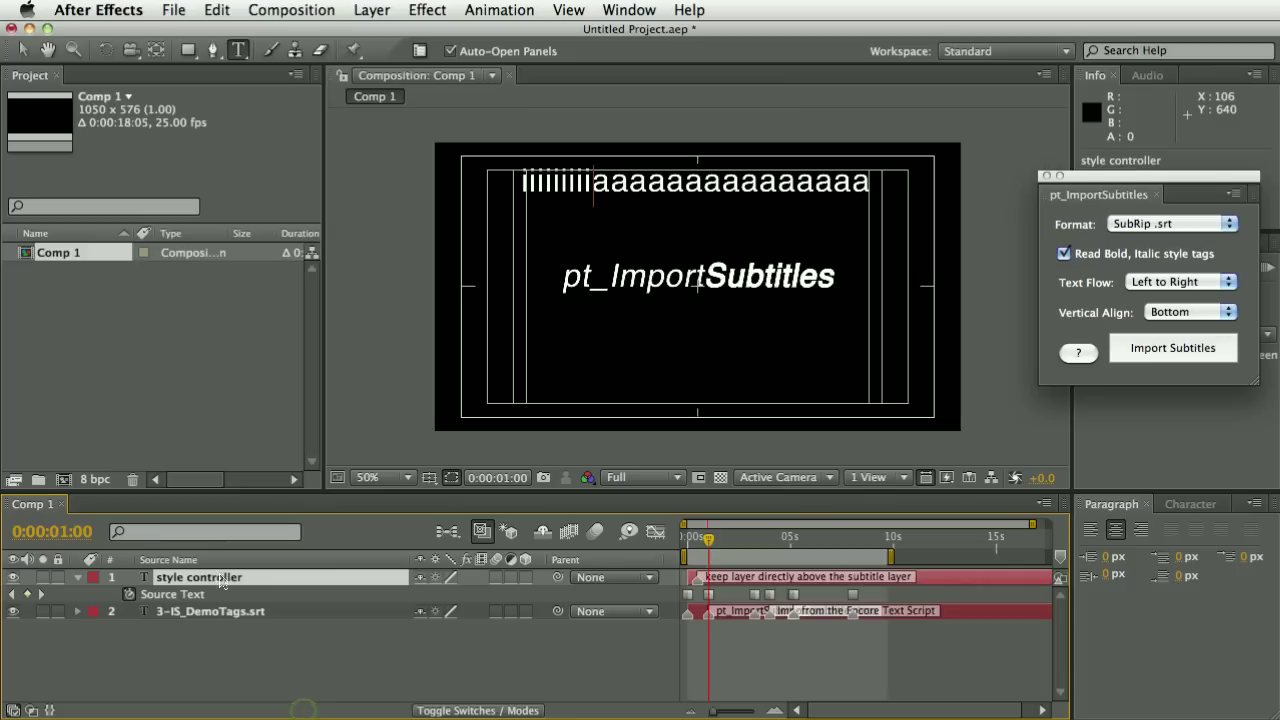
left_click(13, 592)
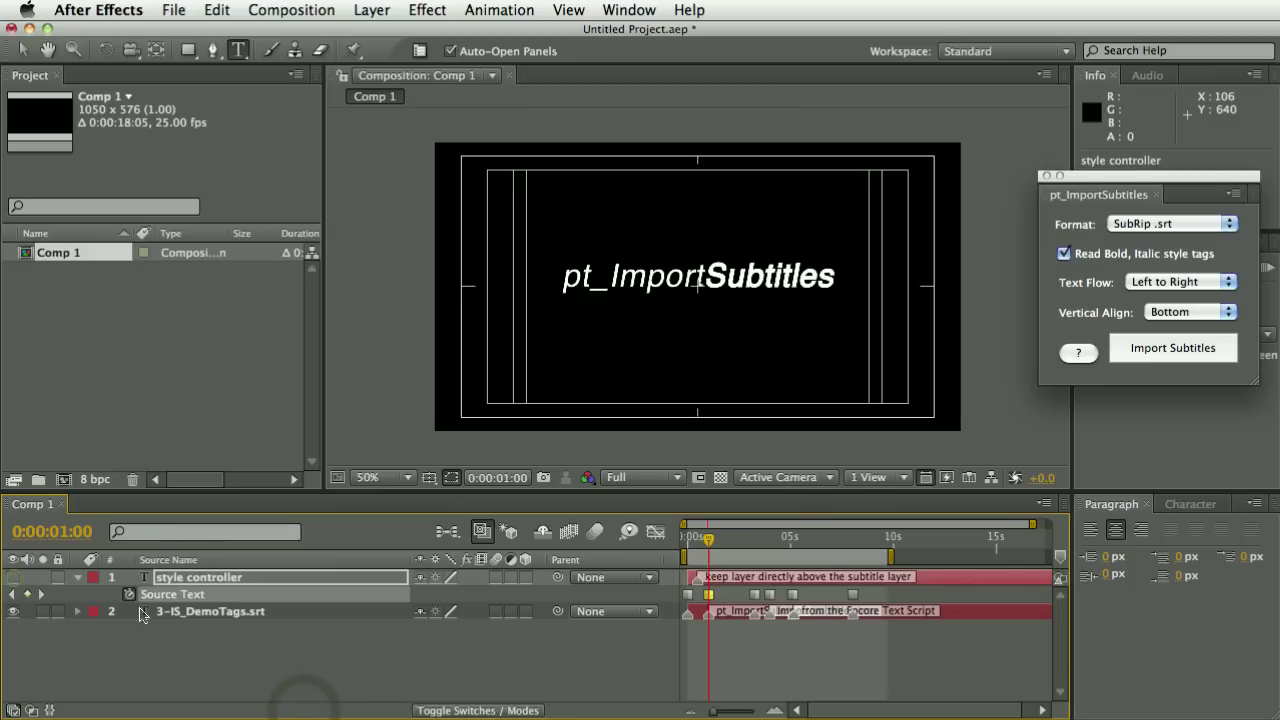
left_click(246, 613)
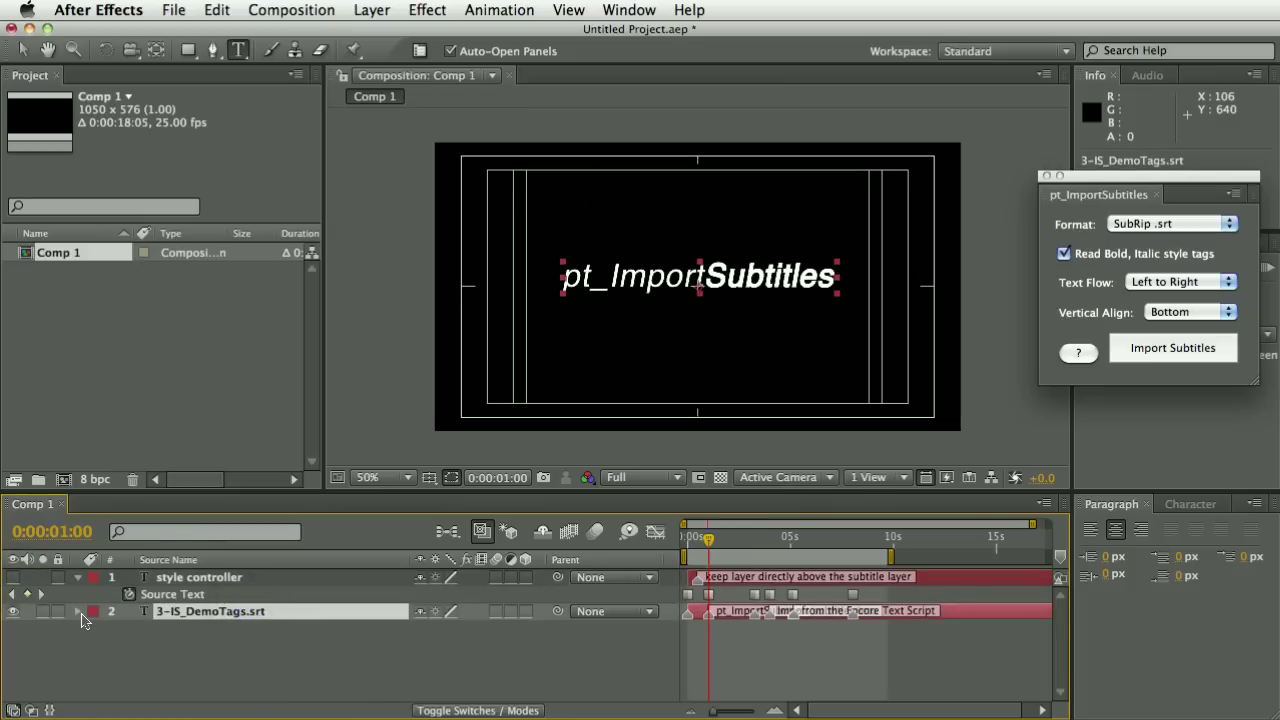
Expand the subtitle layer's animators and compare Subtitles with the Bold Animator on and off.
left_click(79, 612)
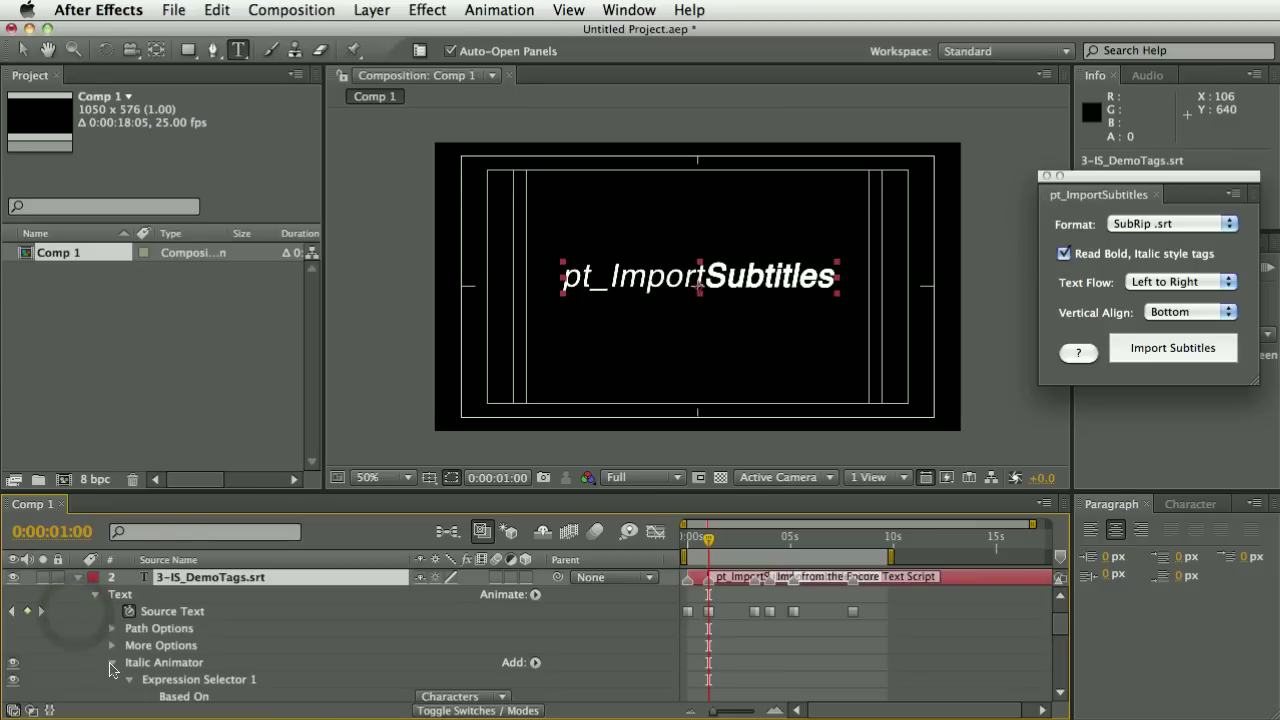
left_click(111, 663)
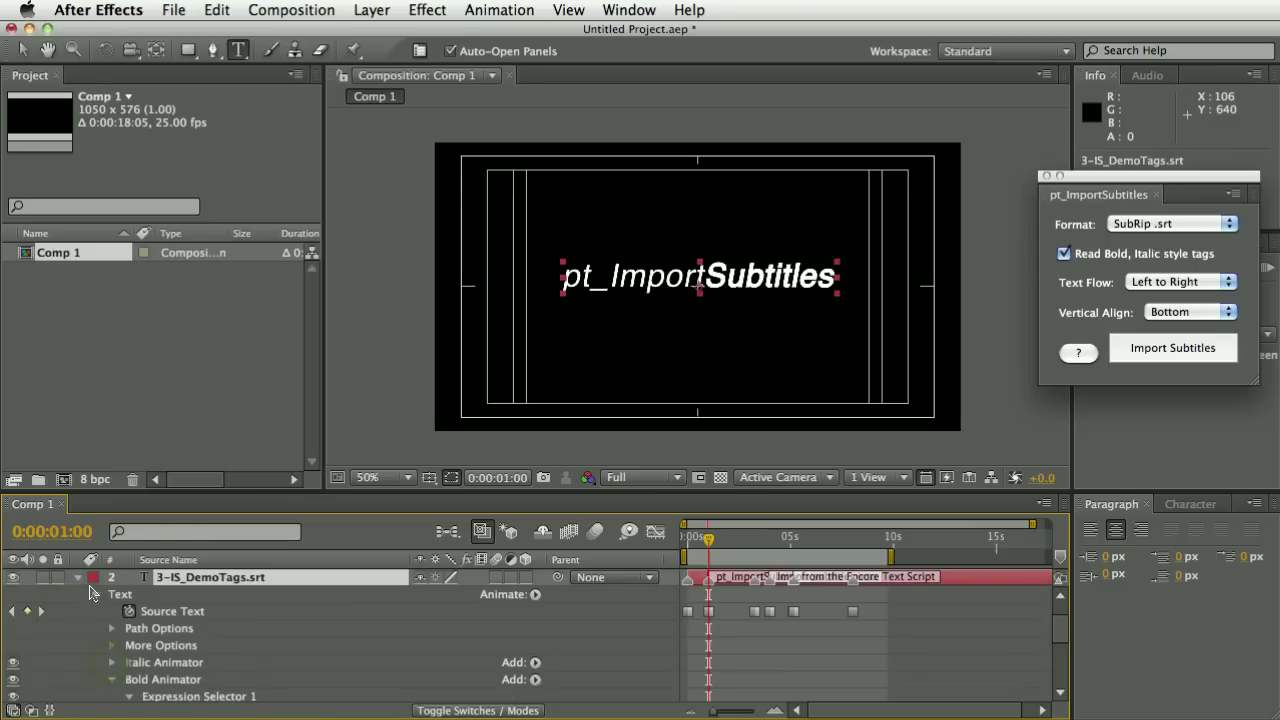
left_click(111, 680)
scroll(150, 672, "down", 3)
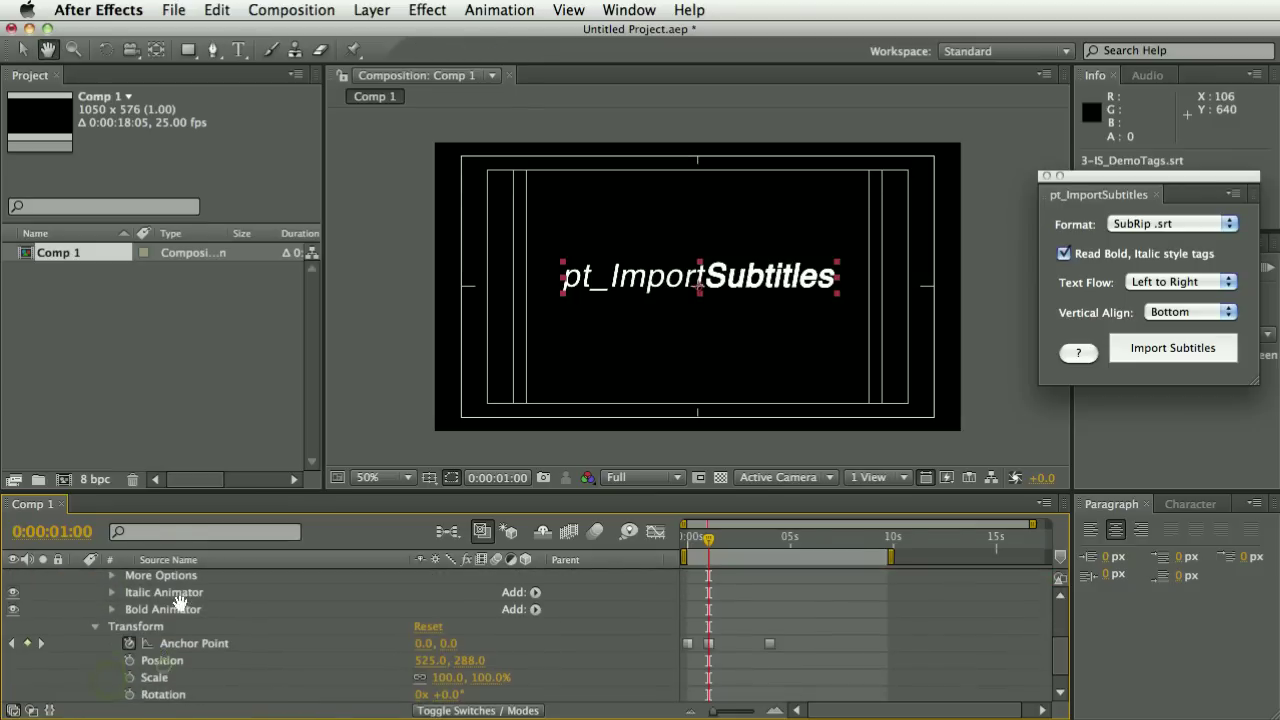
left_click_drag(277, 491, 277, 372)
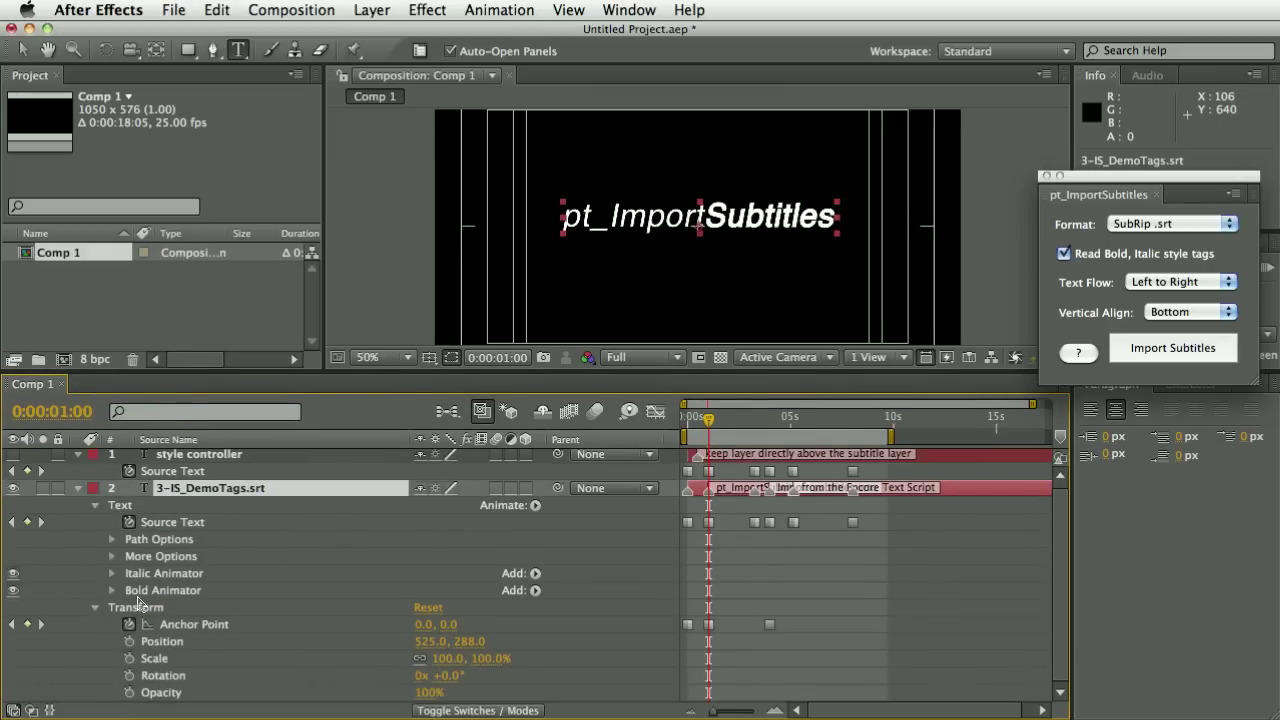
left_click(13, 591)
left_click(13, 591)
left_click(13, 591)
left_click(13, 591)
Set the Bold Animator stroke width to 4.0 and the Italic Animator skew to 23.0.
left_click(111, 590)
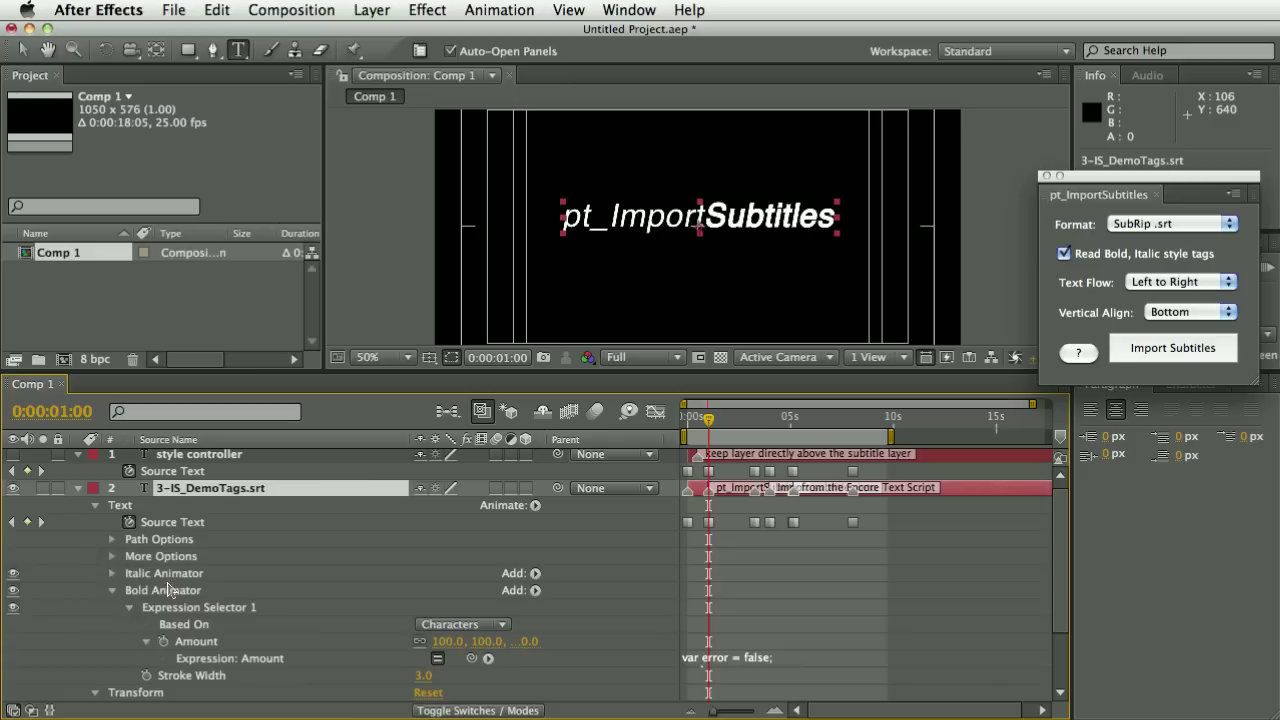
left_click_drag(423, 677, 410, 682)
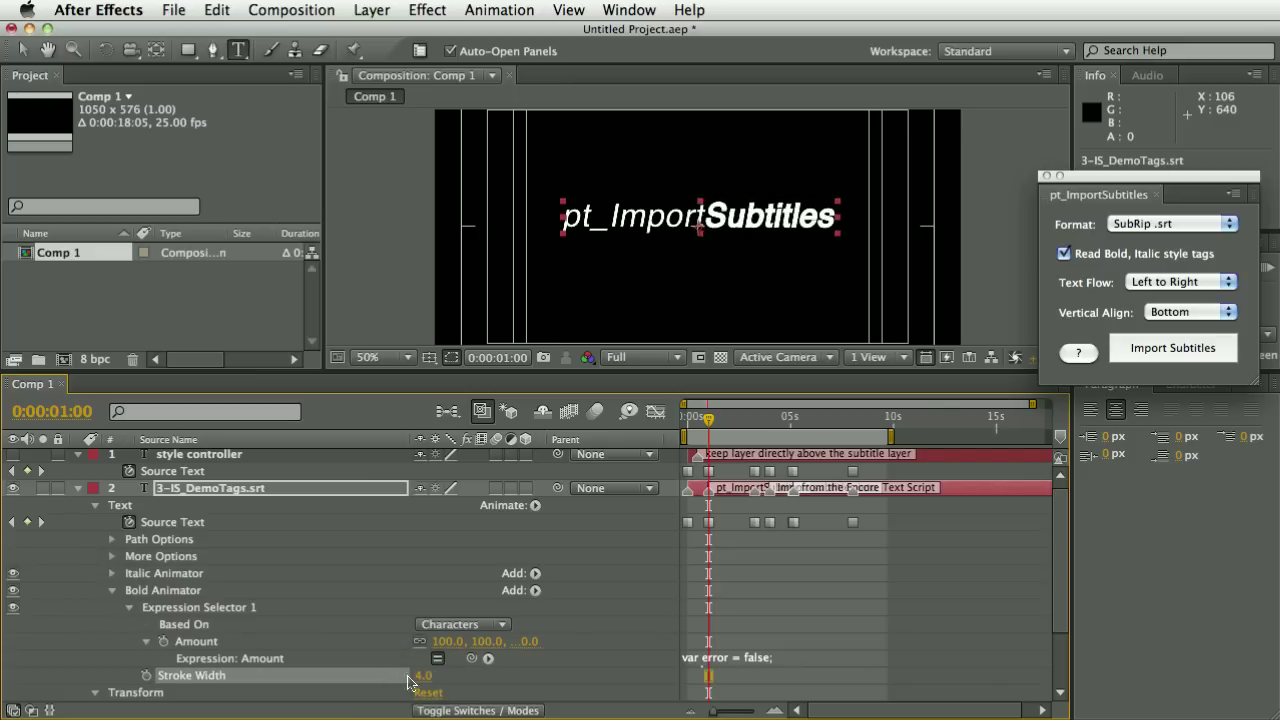
left_click(112, 574)
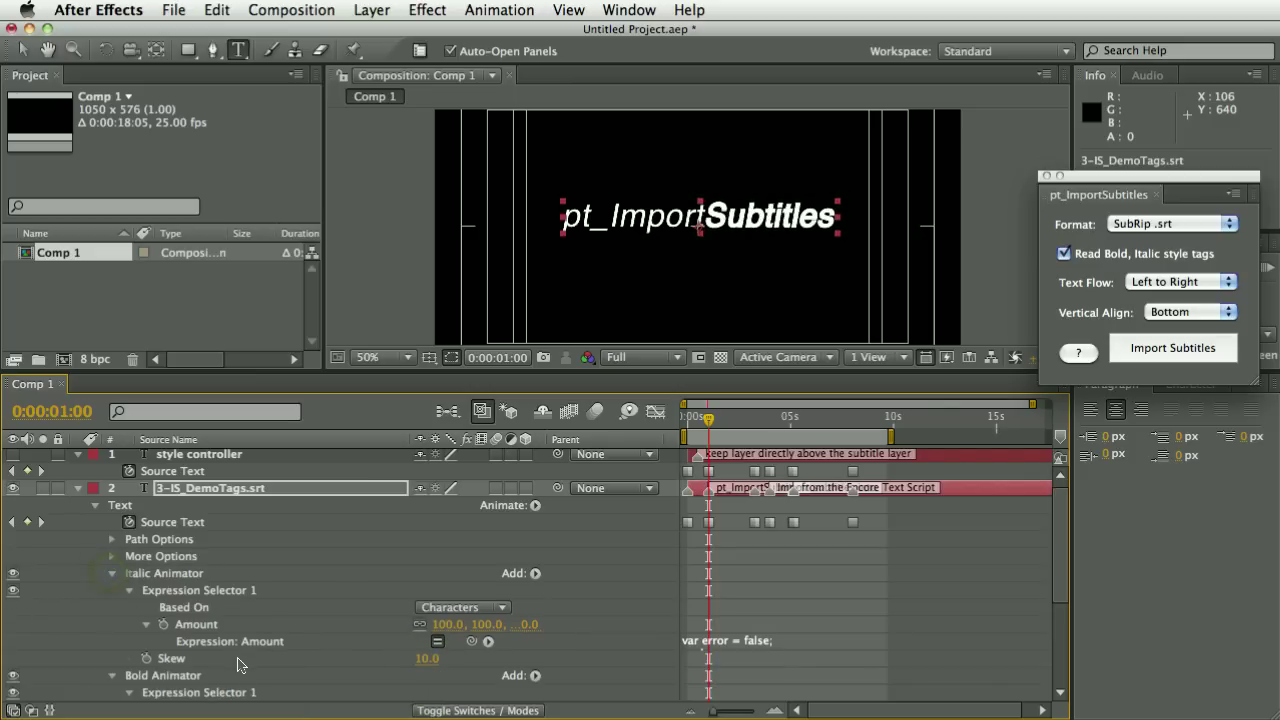
left_click_drag(426, 658, 434, 667)
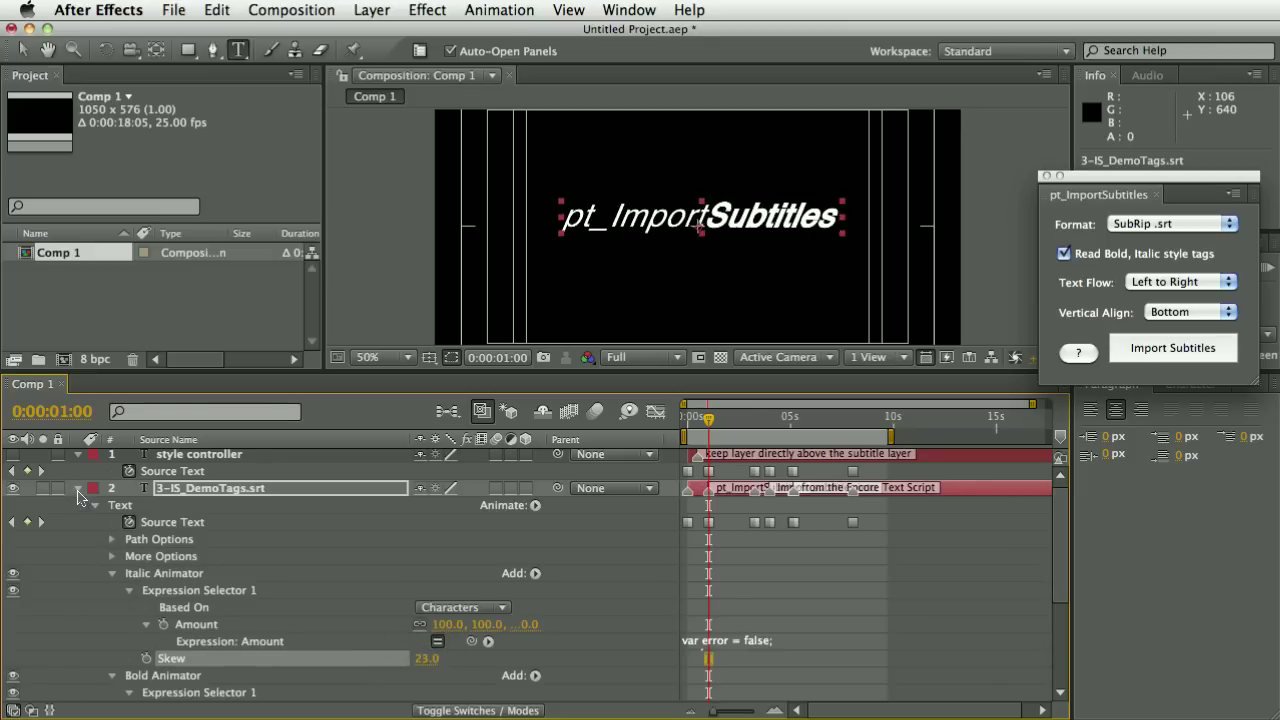
Select both the style controller and 3-IS_DemoTags.srt layers and delete them.
left_click(78, 490)
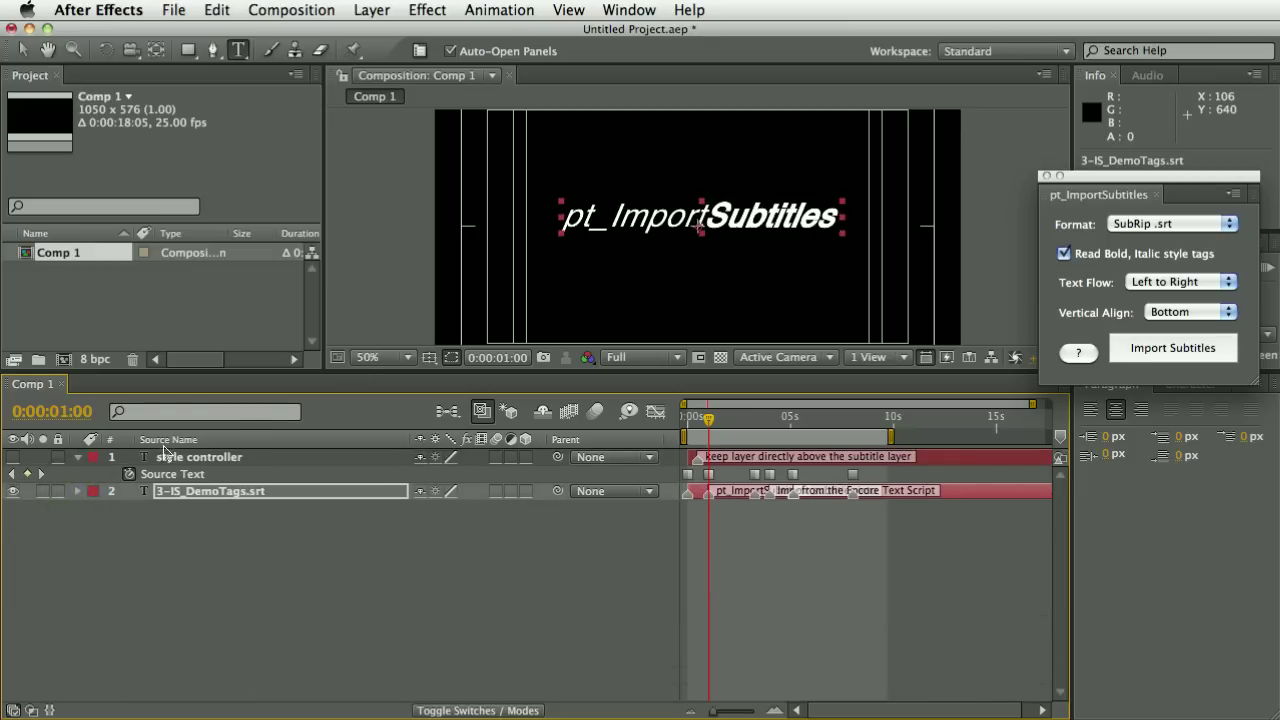
left_click(195, 457)
left_click(238, 494, "shift")
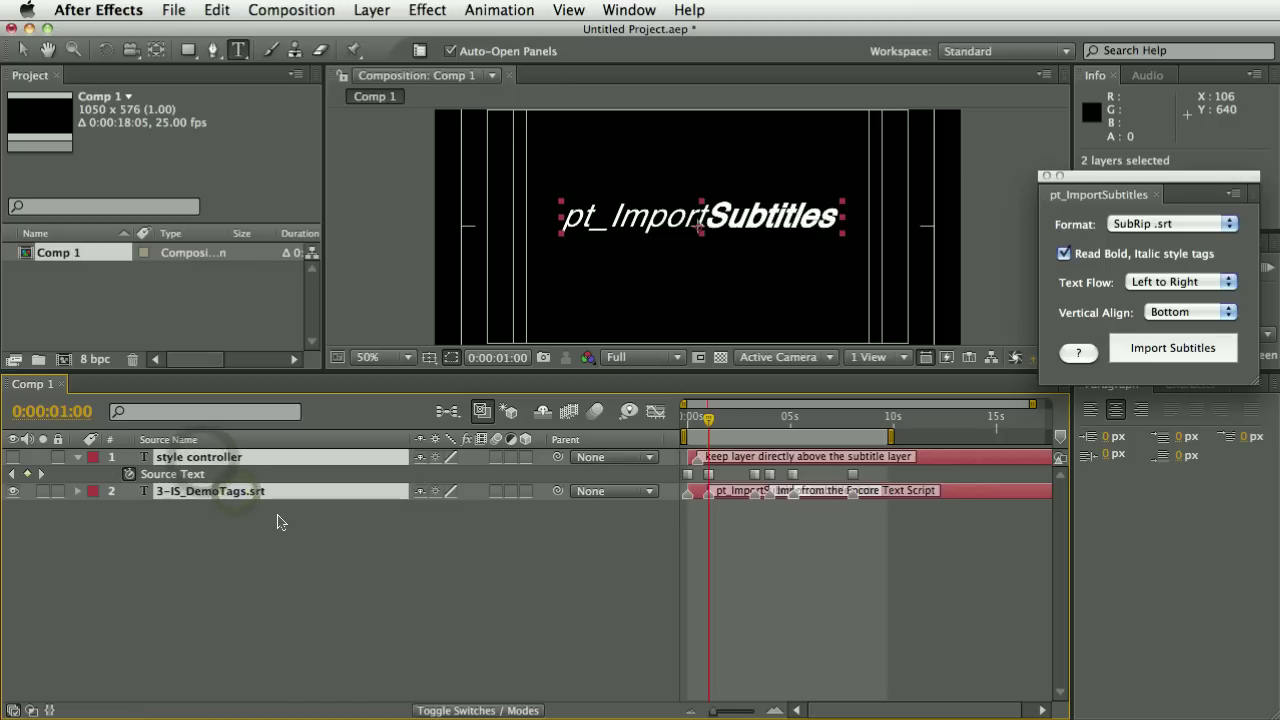
key("Delete")
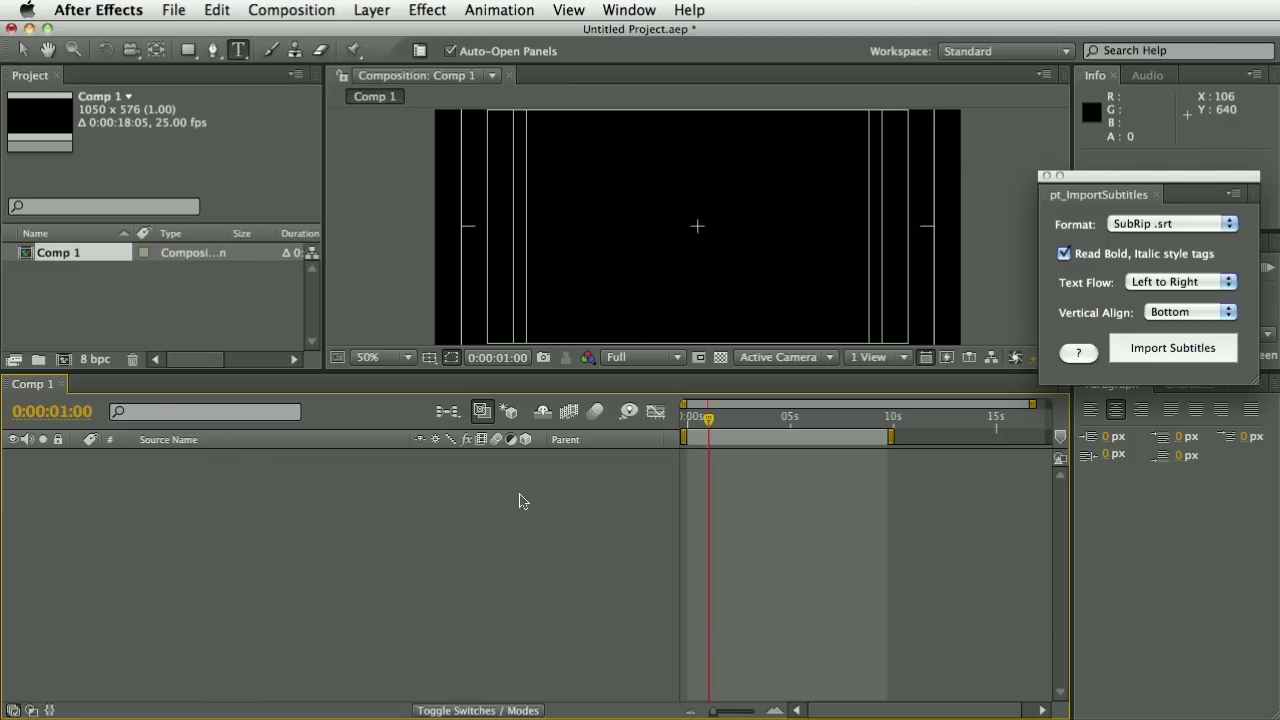
Import 4-IS_Demo_Encore_wrap.txt with the Encore Text Script format.
left_click(1170, 223)
left_click(1168, 203)
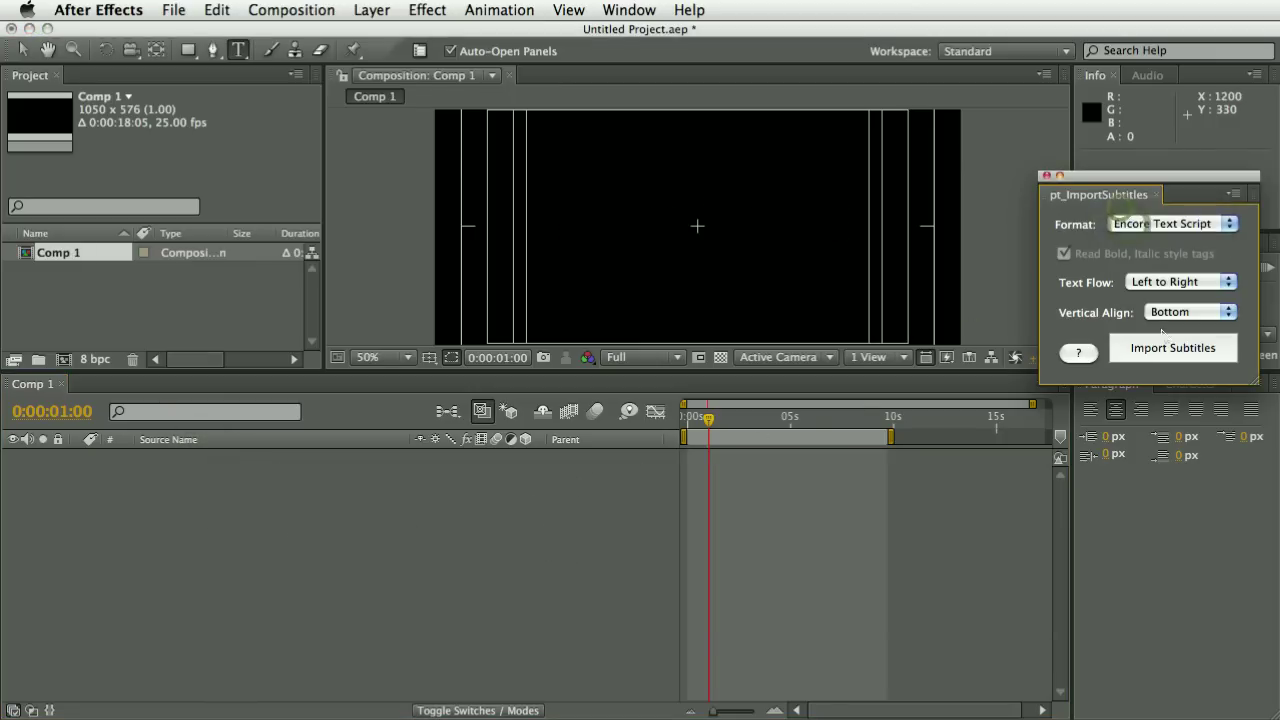
left_click(1172, 347)
left_click(755, 308)
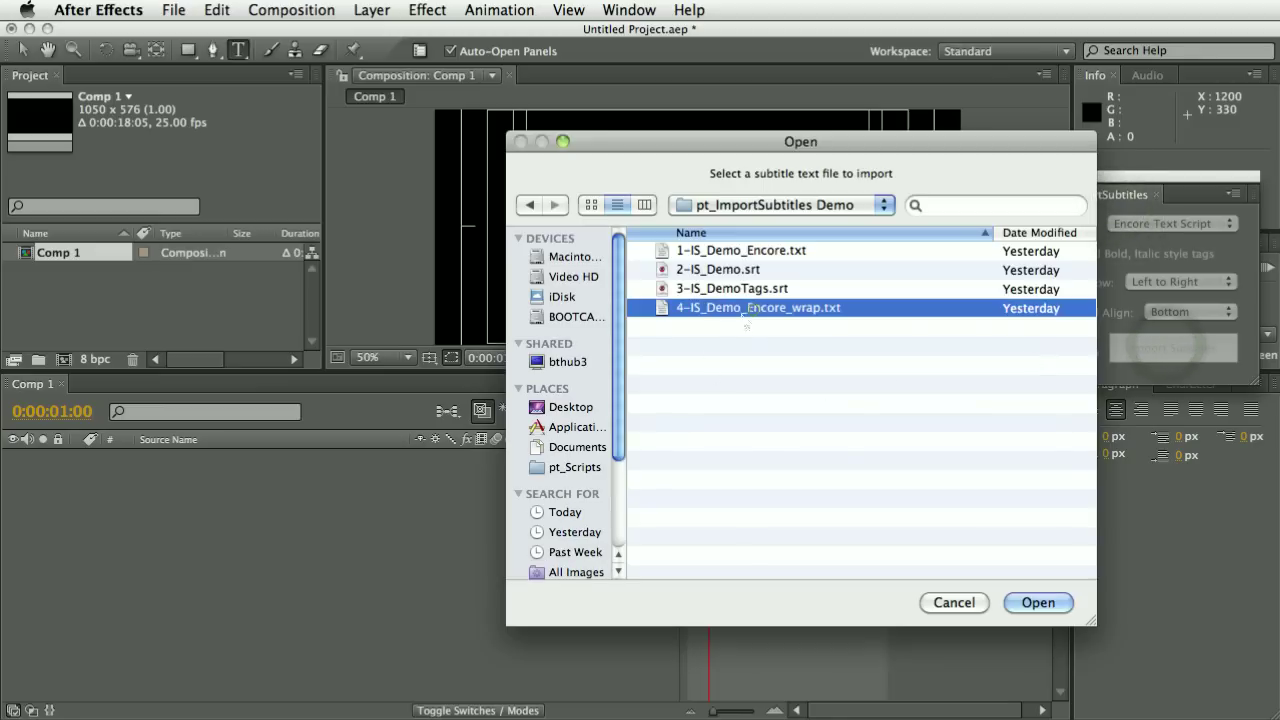
left_click(1035, 603)
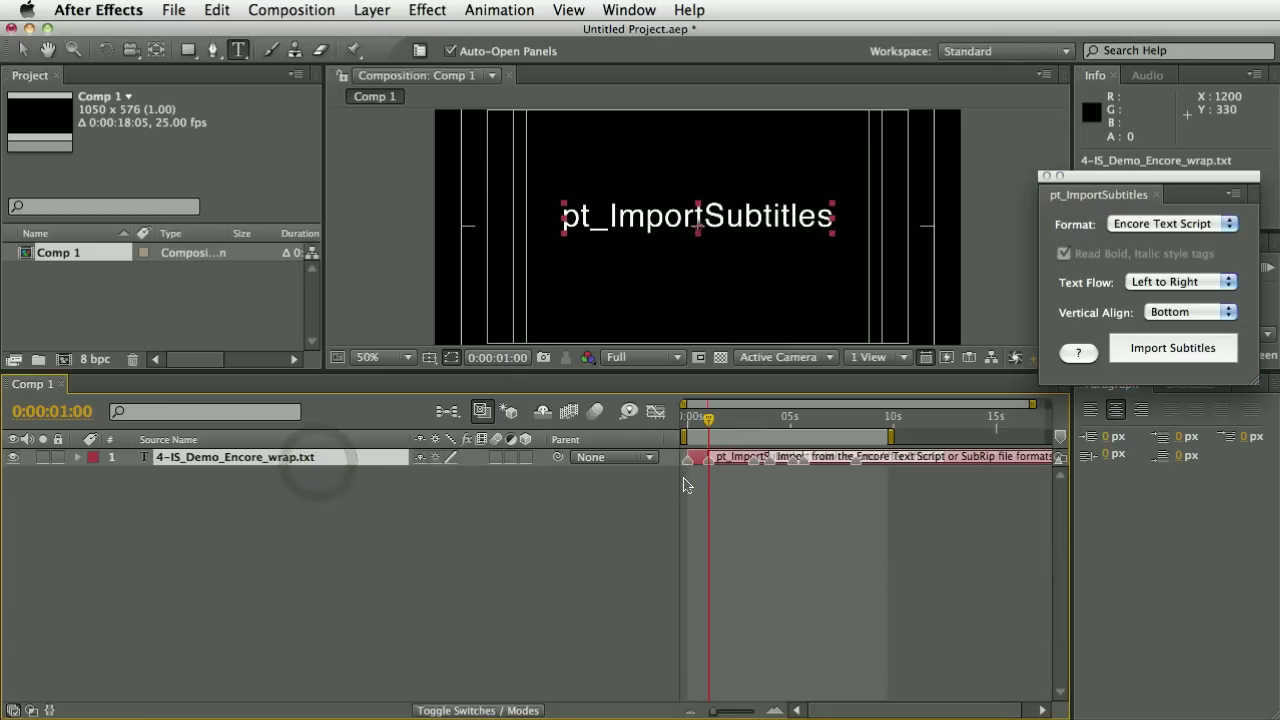
Scrub to 0:00:01:05 and back to preview the imported subtitles.
left_click_drag(710, 421, 818, 411)
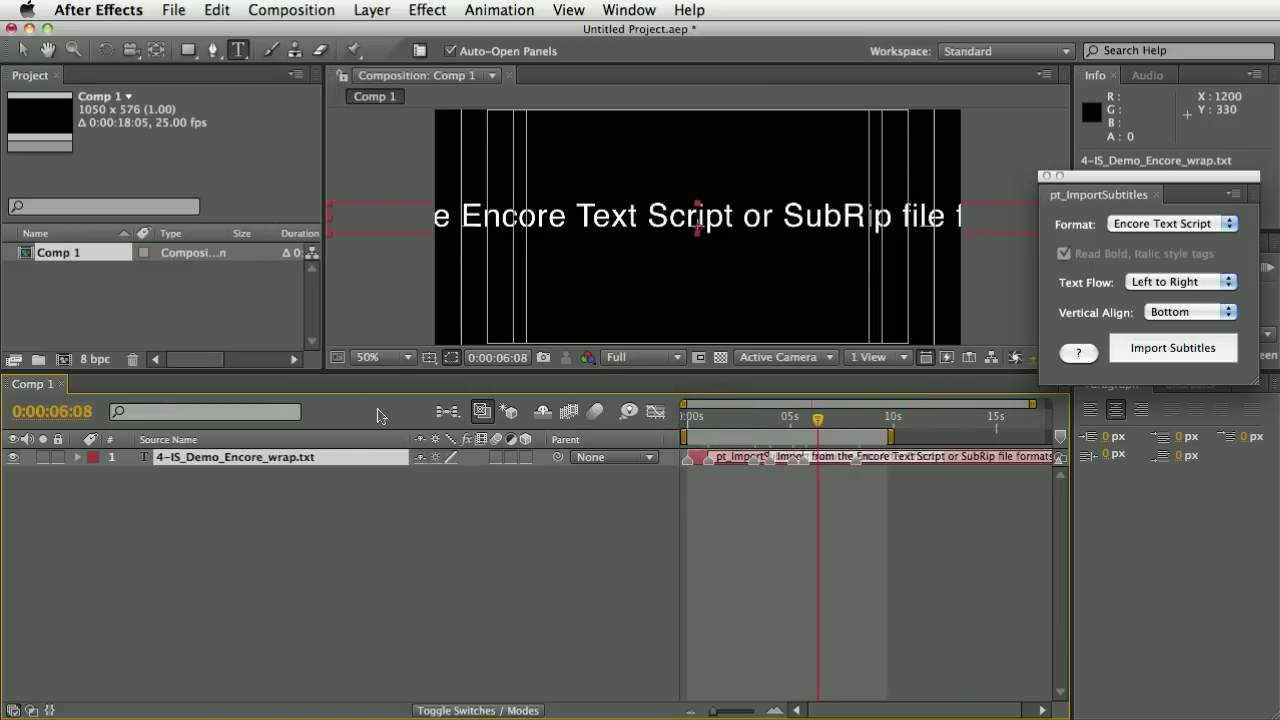
left_click(383, 357)
key("Escape")
mouse_move(766, 418)
left_mouse_down()
mouse_move(860, 418)
mouse_move(700, 418)
mouse_move(763, 420)
mouse_move(751, 428)
left_mouse_up()
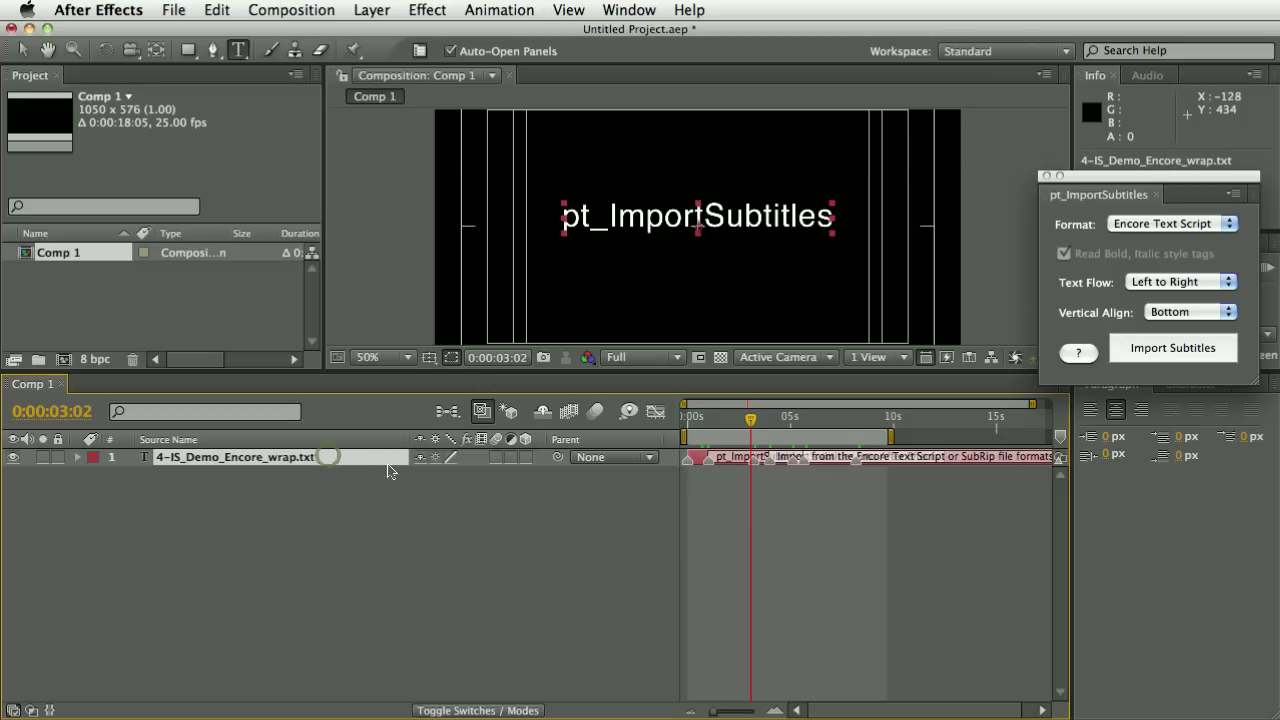
Replace the imported layer with an empty paragraph text box in the lower middle of Comp 1.
key("Delete")
left_click_drag(603, 371, 603, 454)
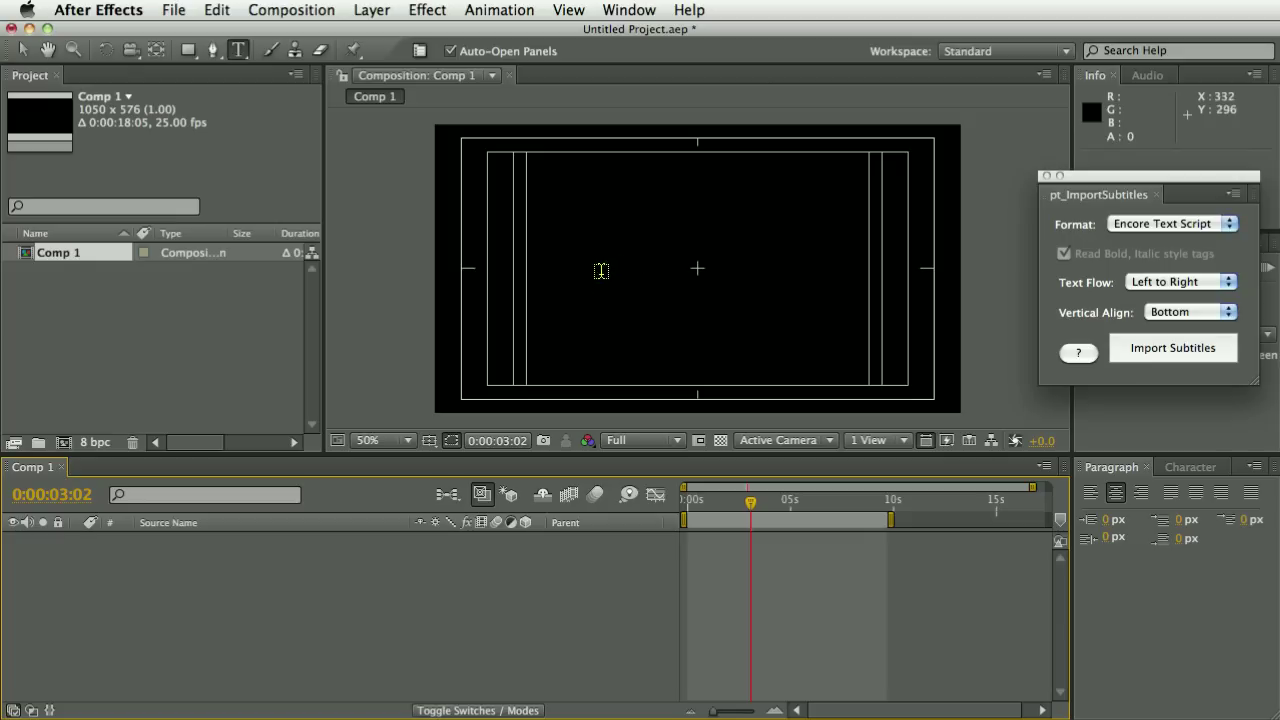
left_click_drag(611, 273, 816, 373)
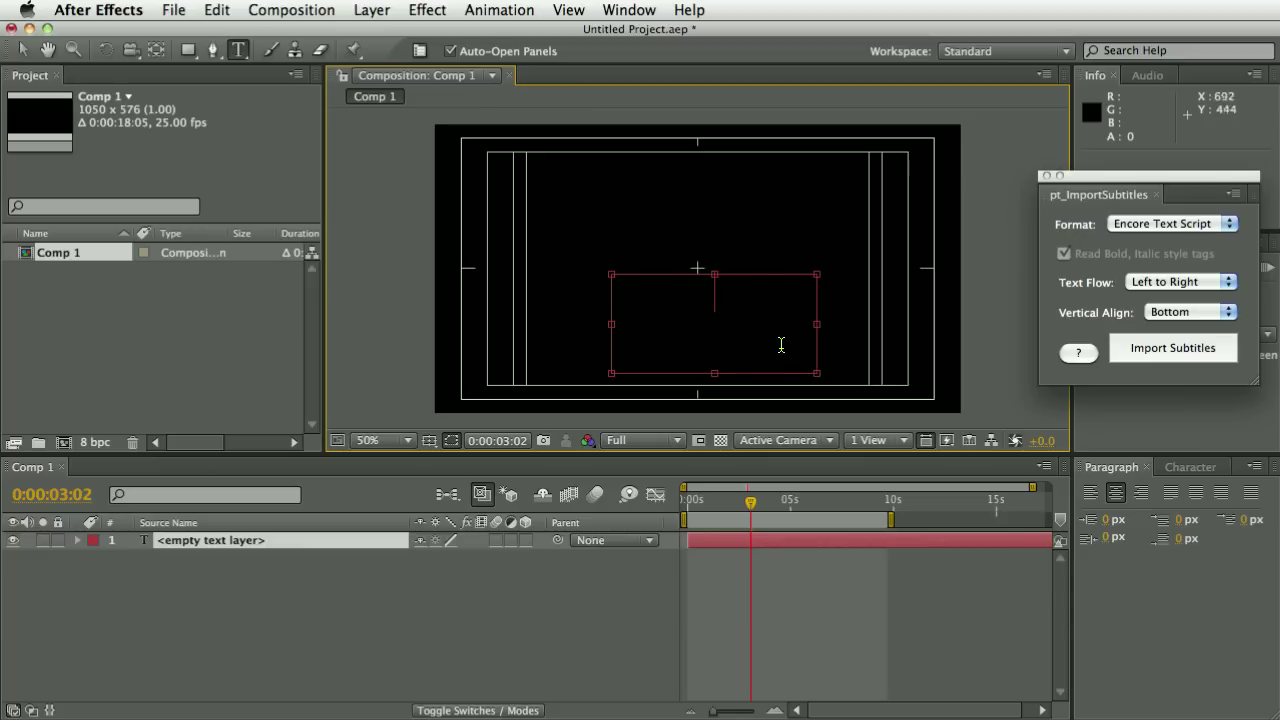
left_click(301, 585)
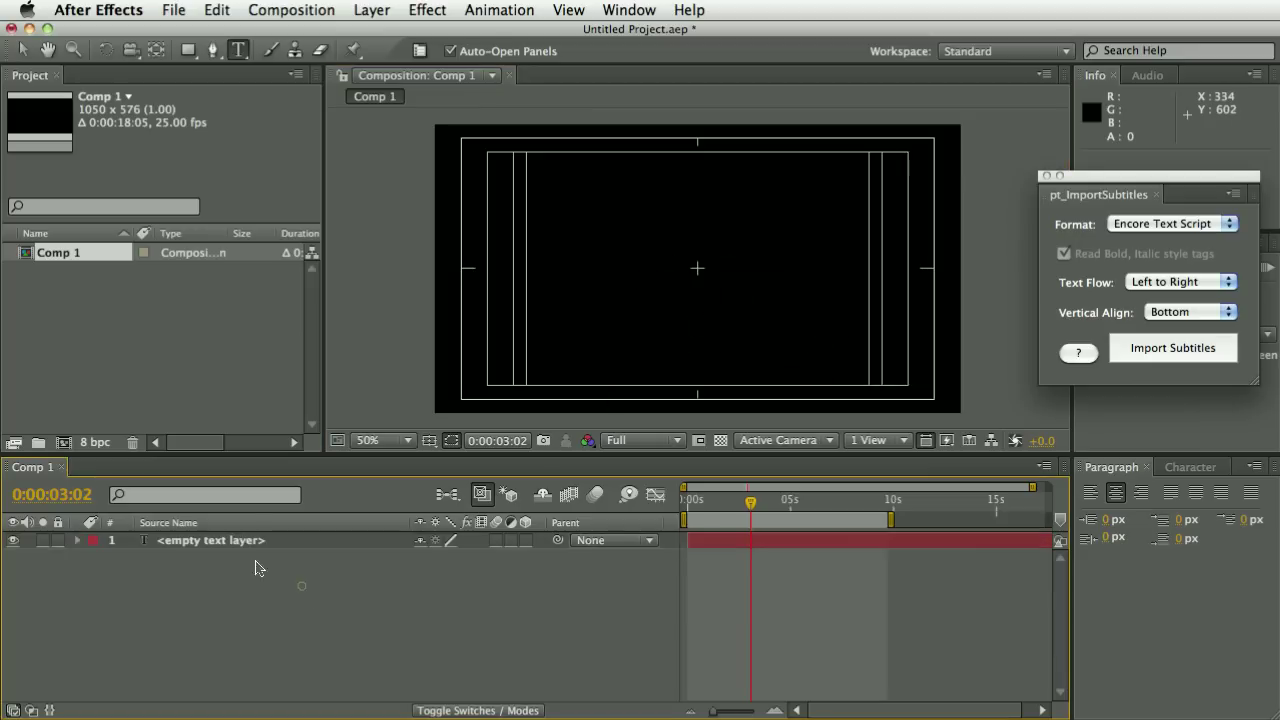
left_click(222, 545)
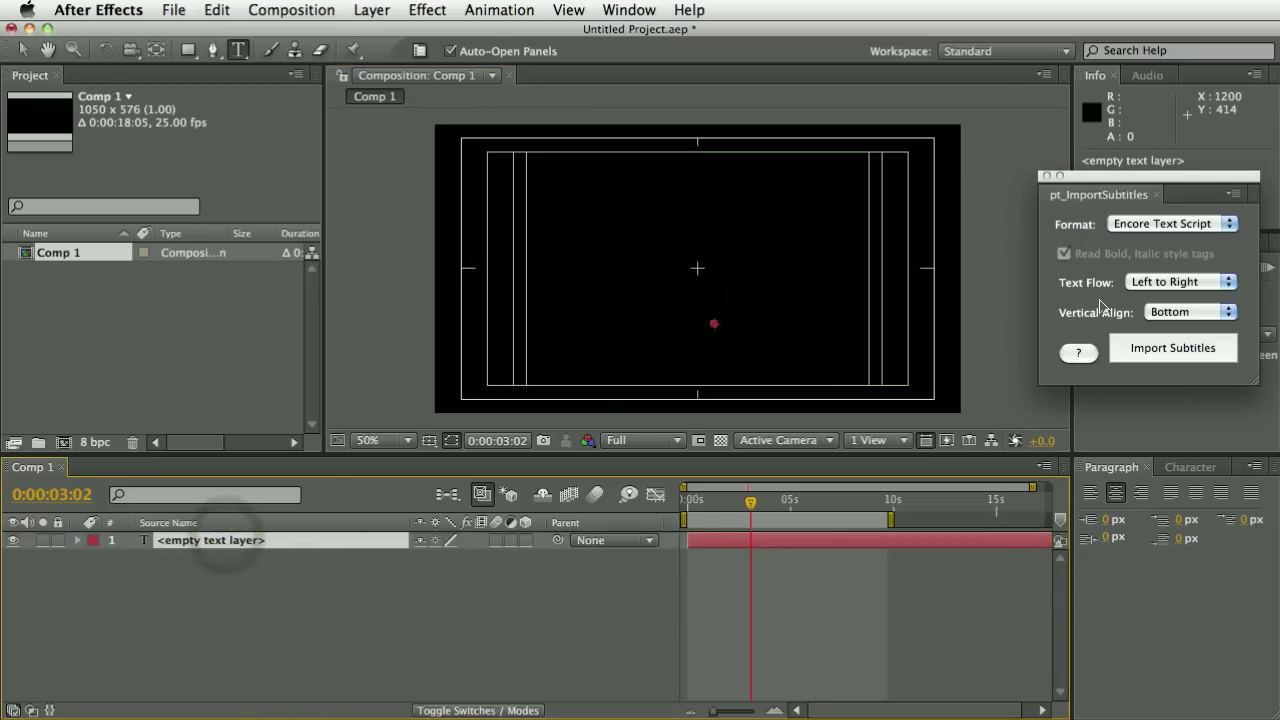
left_click(1145, 348)
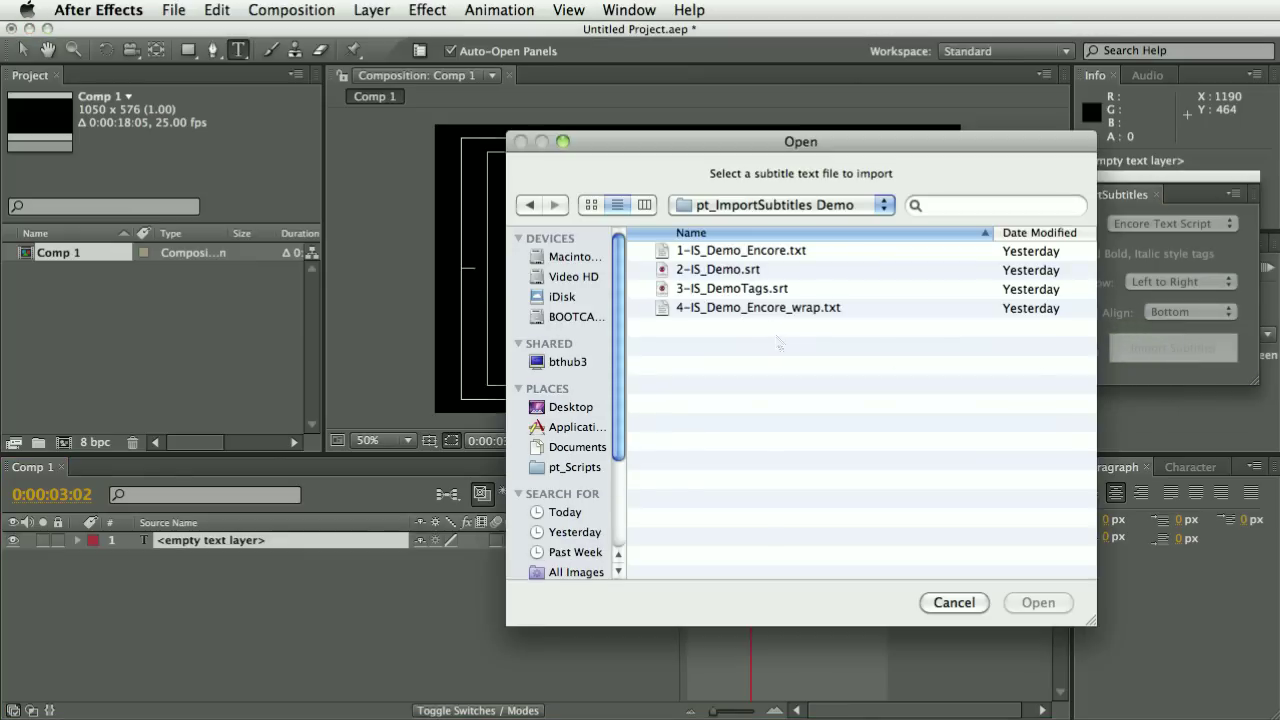
Import 4-IS_Demo_Encore_wrap.txt into the text box and delete the leftover empty text layer.
double_click(762, 306)
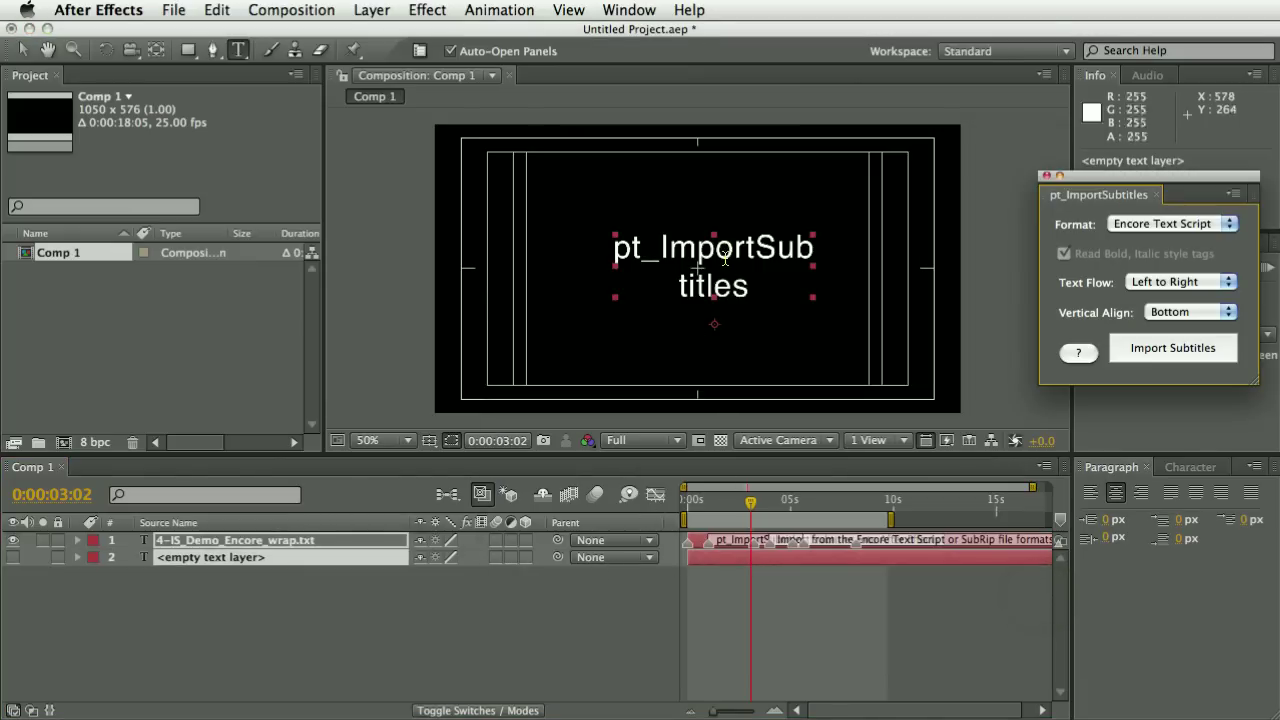
left_click_drag(716, 508, 807, 513)
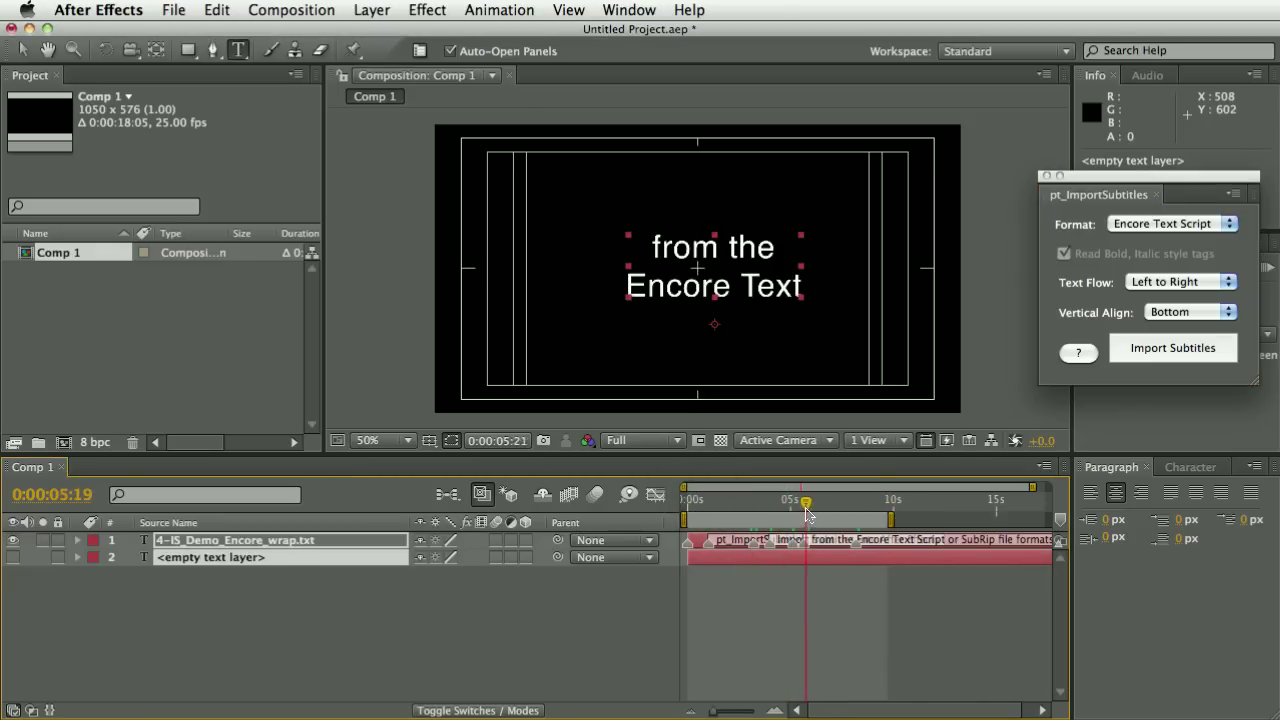
left_click(256, 594)
left_click(243, 557)
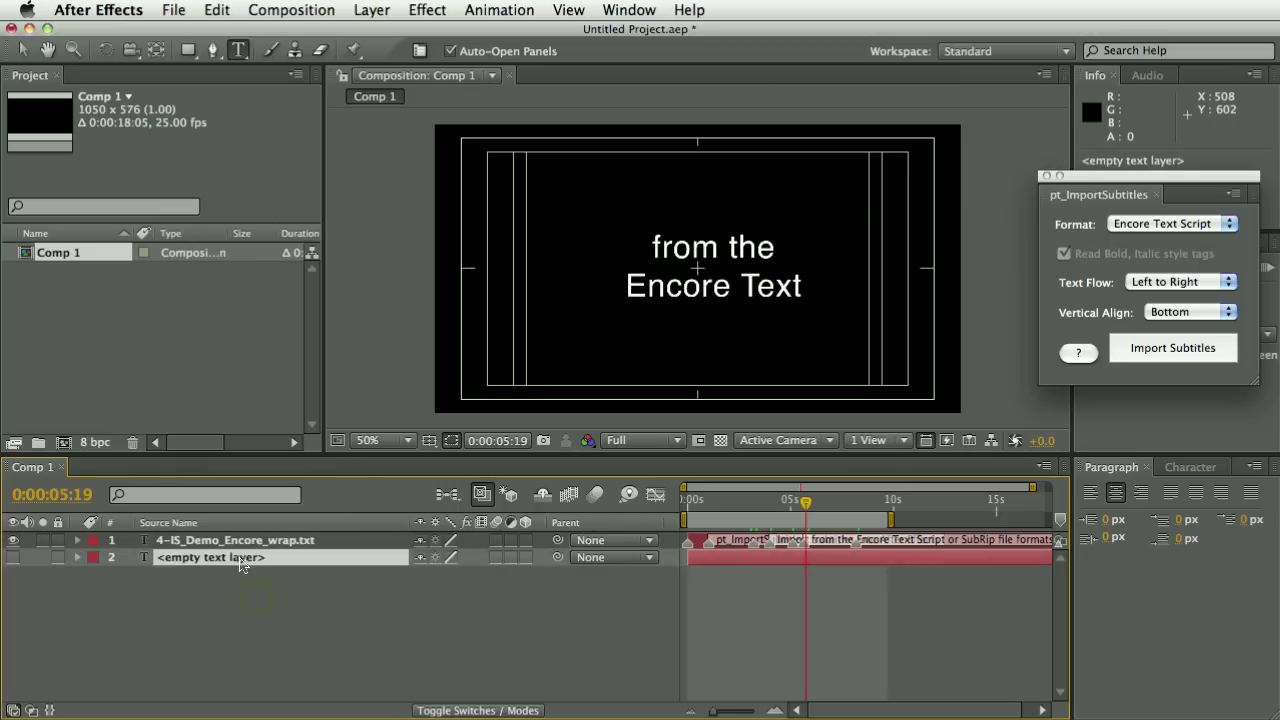
key("Delete")
Shrink the subtitle layer's font size to 39 px so the lines wrap.
left_click(243, 540)
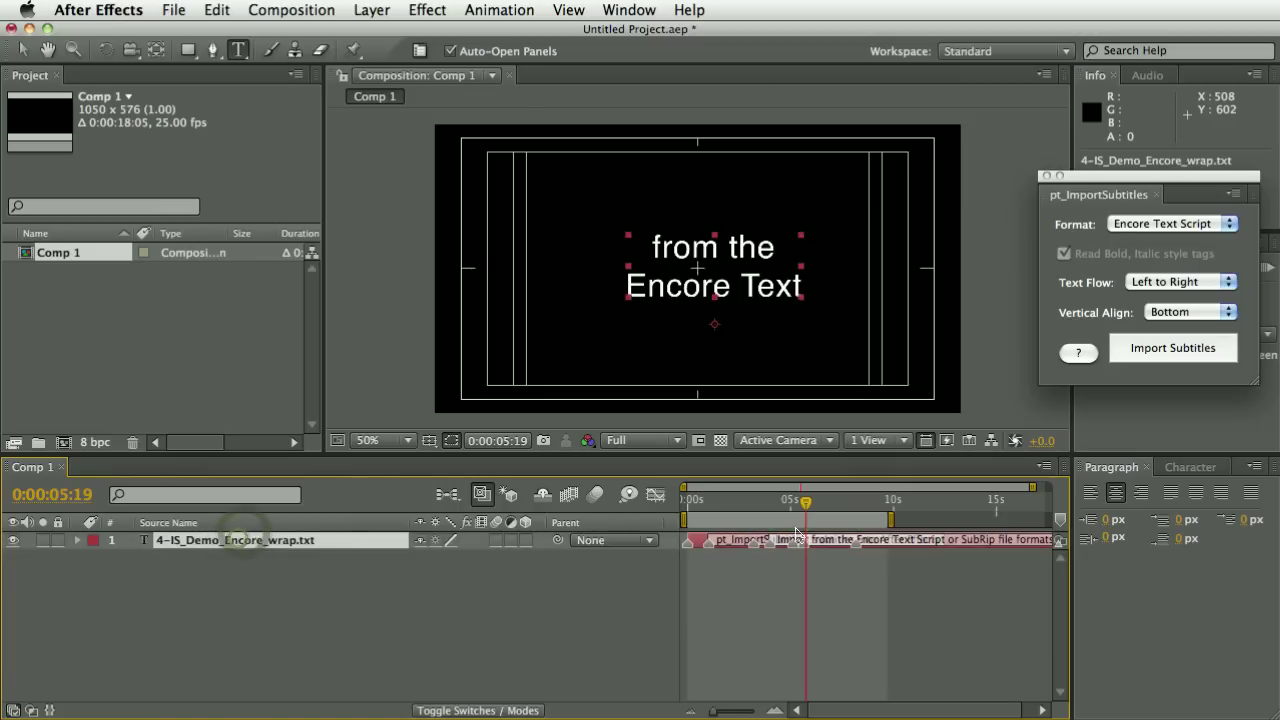
left_click_drag(1106, 185, 1272, 180)
left_click(1190, 467)
left_click_drag(1110, 547, 1092, 555)
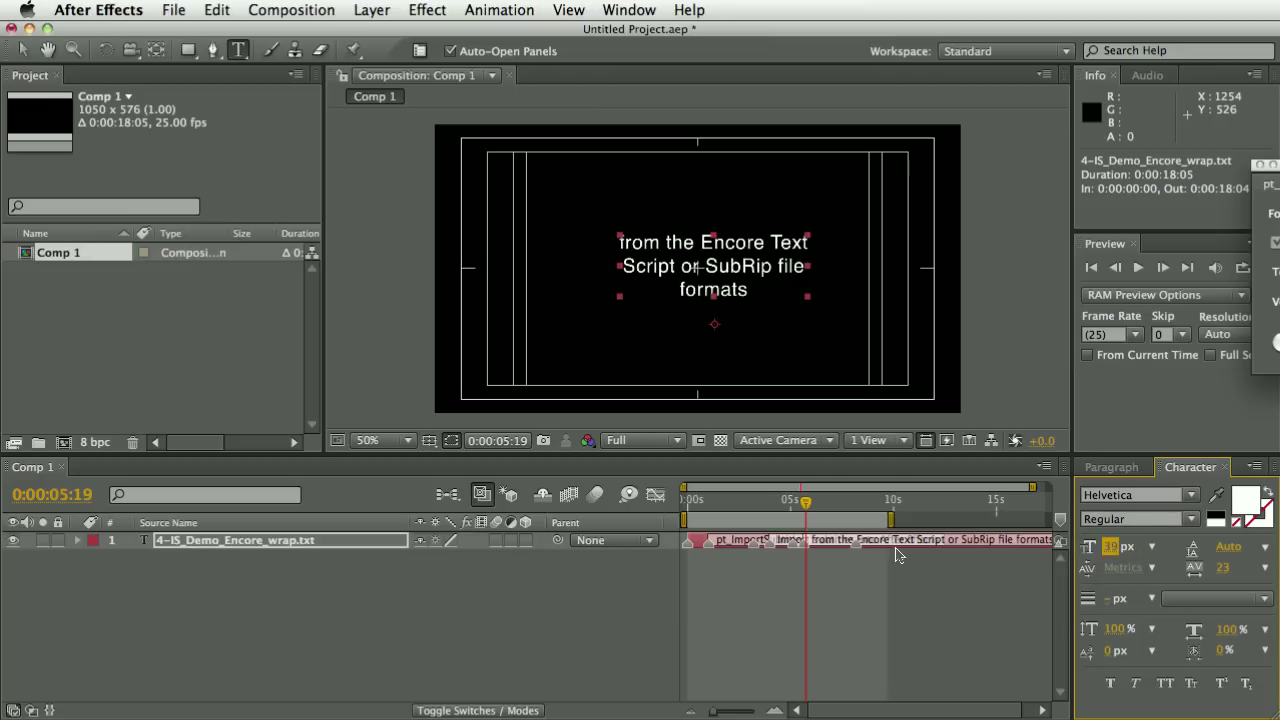
Delete the subtitle layer and draw a new empty paragraph text box across the comp.
left_click(214, 543)
key("Delete")
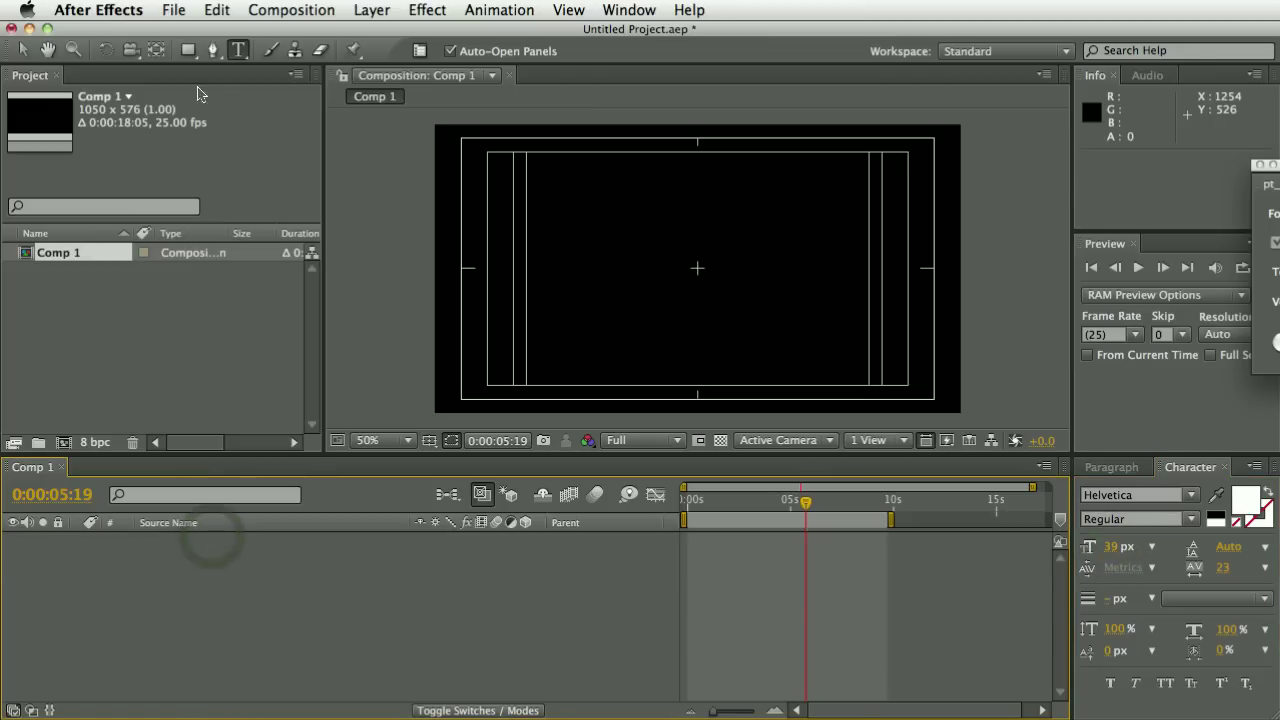
left_click_drag(591, 233, 805, 369)
left_click(341, 639)
left_click(248, 541)
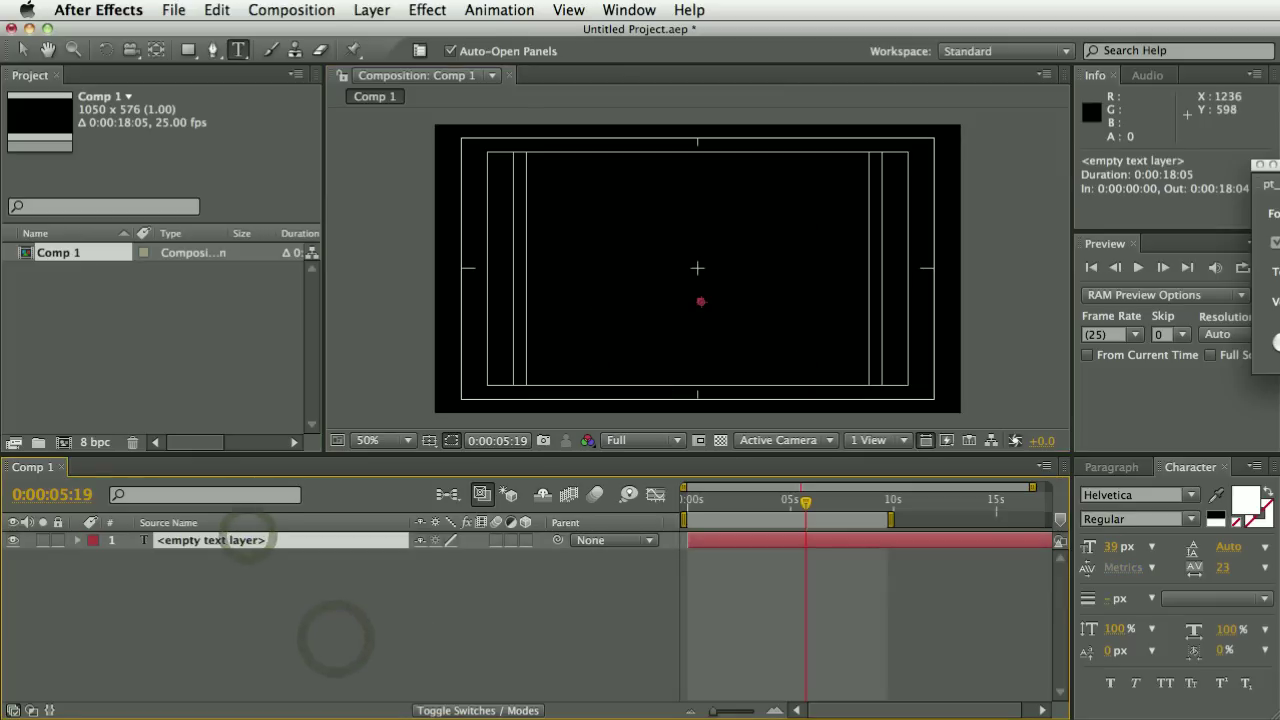
Re-import 4-IS_Demo_Encore_wrap.txt into the new box and preview it over time.
left_click(1180, 351)
left_click(731, 308)
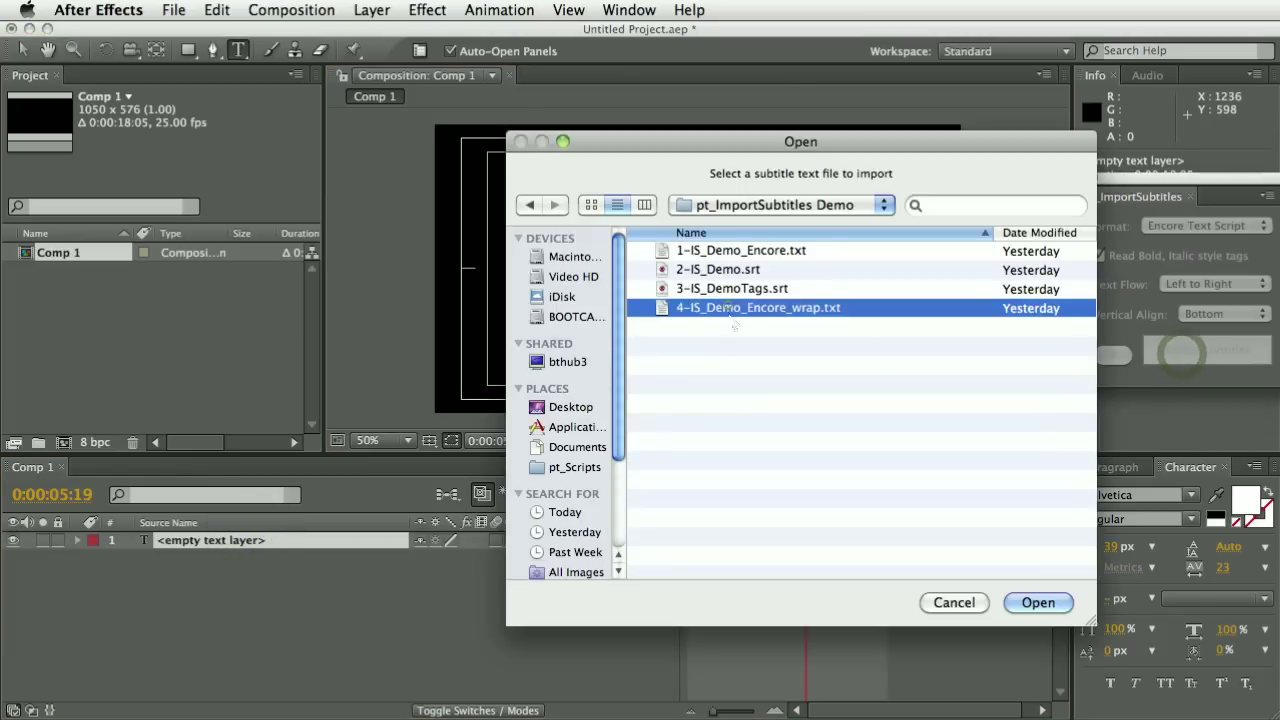
double_click(733, 309)
left_click(288, 541)
left_click_drag(690, 500, 807, 501)
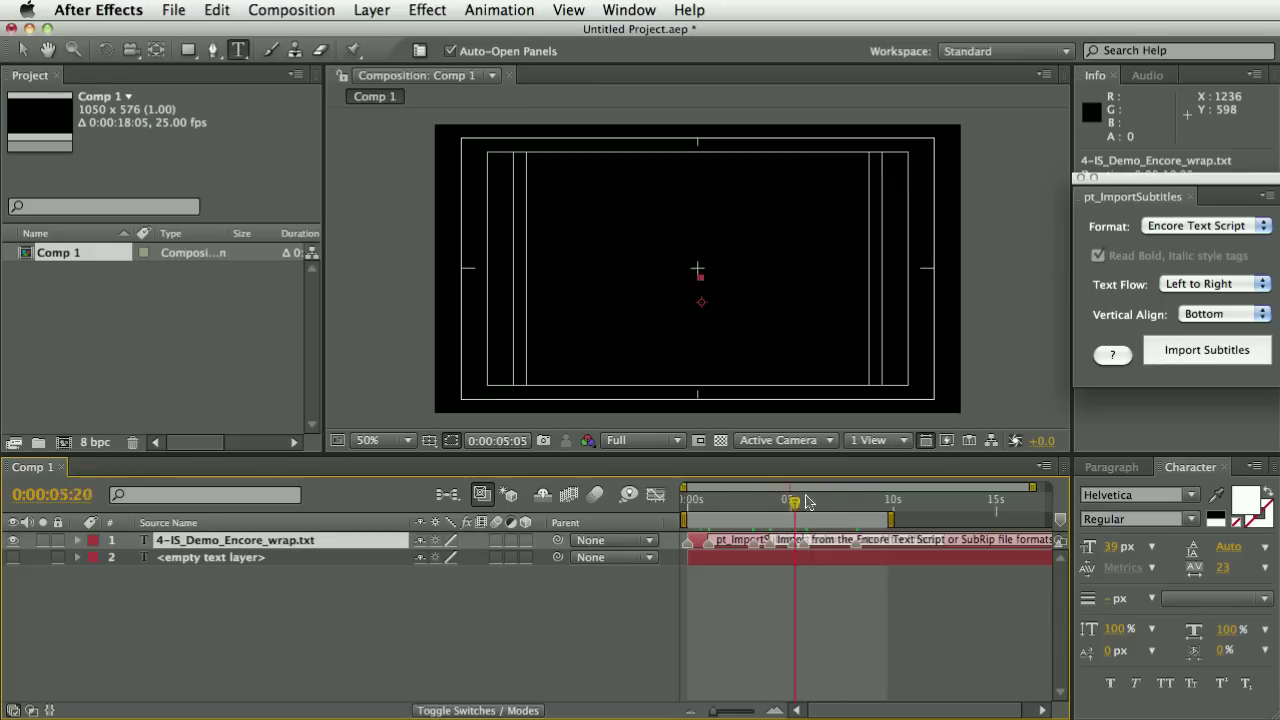
Move the wrapped subtitle text down to the bottom of Comp 1 and check it over time.
left_click_drag(917, 500, 818, 502)
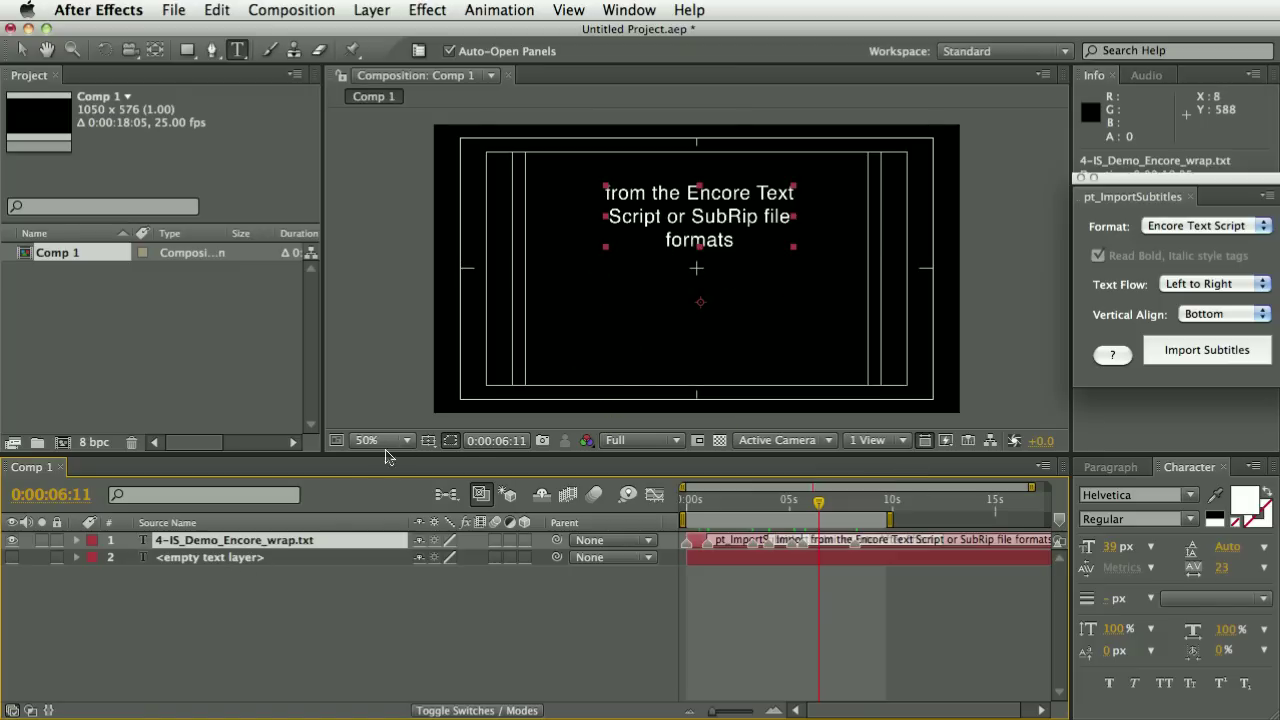
key("v")
left_click_drag(676, 210, 678, 345)
left_click_drag(852, 500, 806, 514)
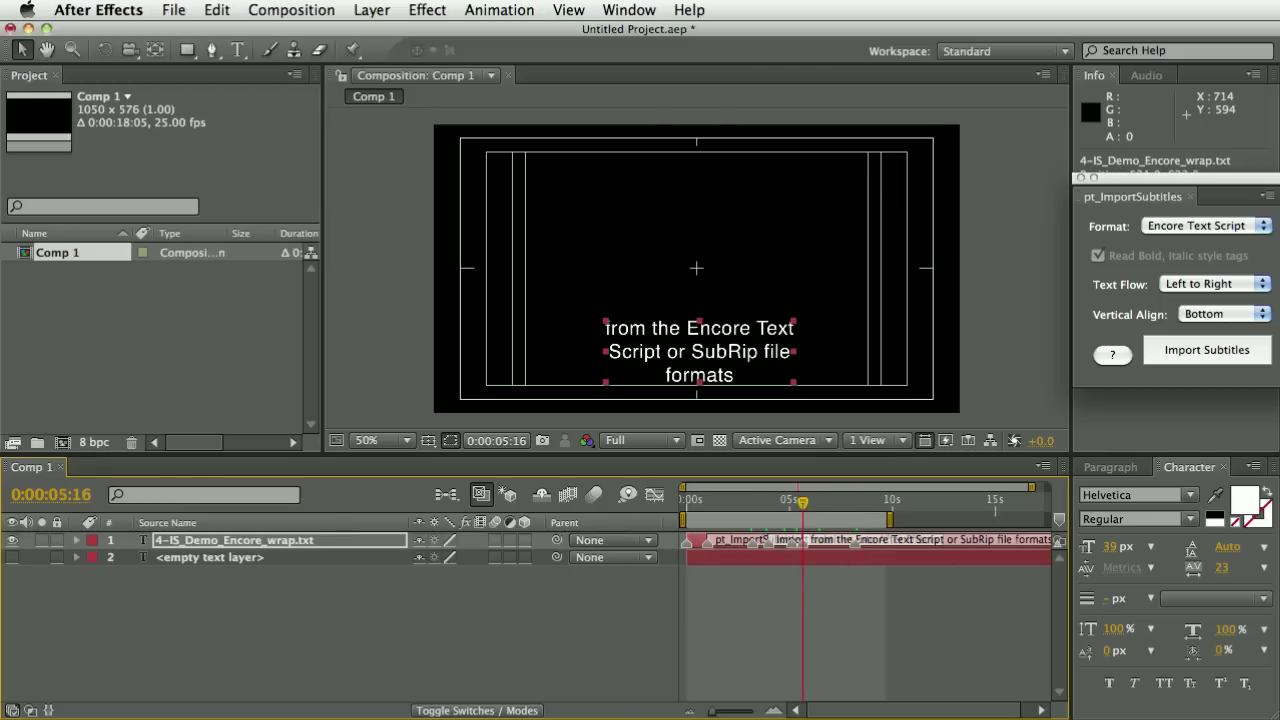
Save the After Effects project.
left_click(215, 346)
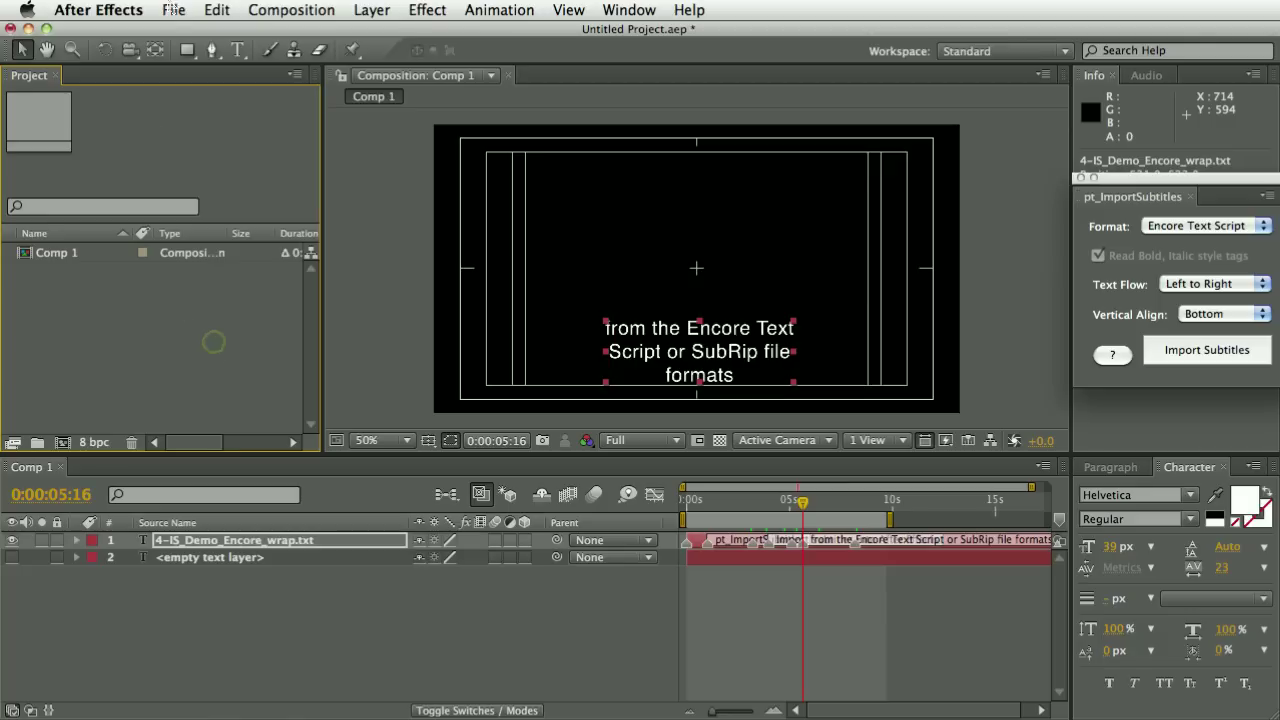
left_click(174, 10)
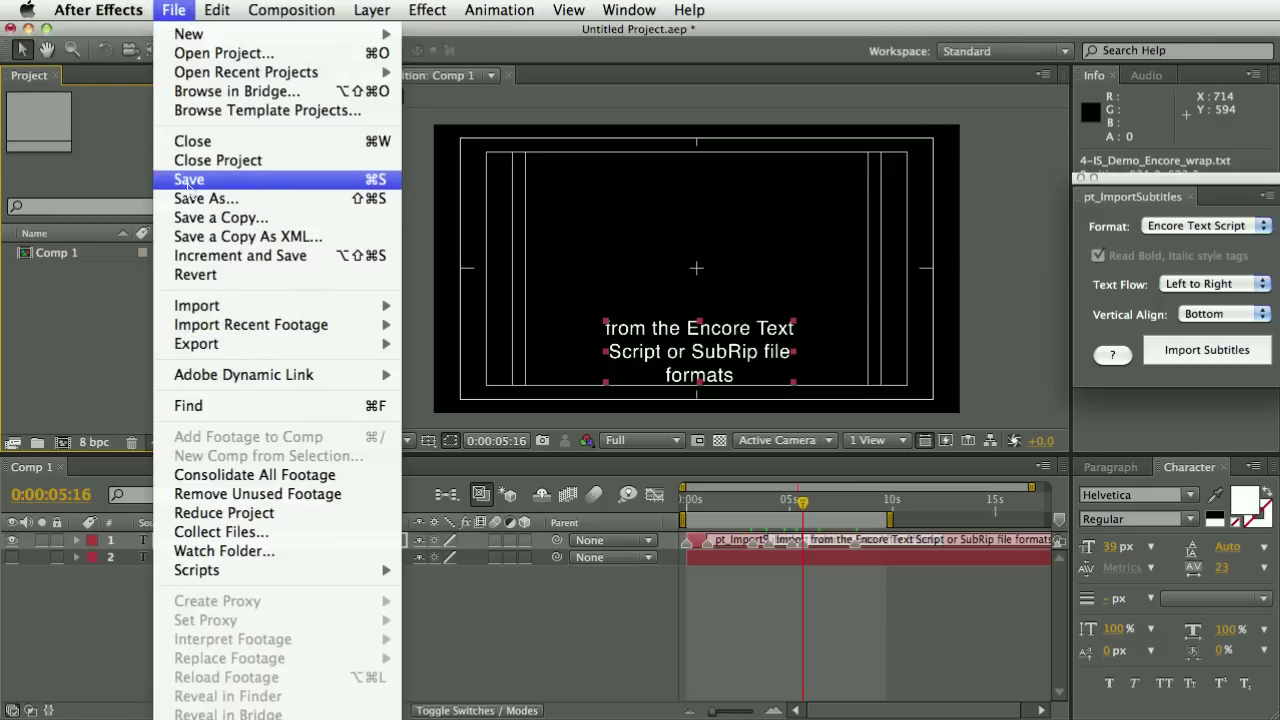
left_click(188, 180)
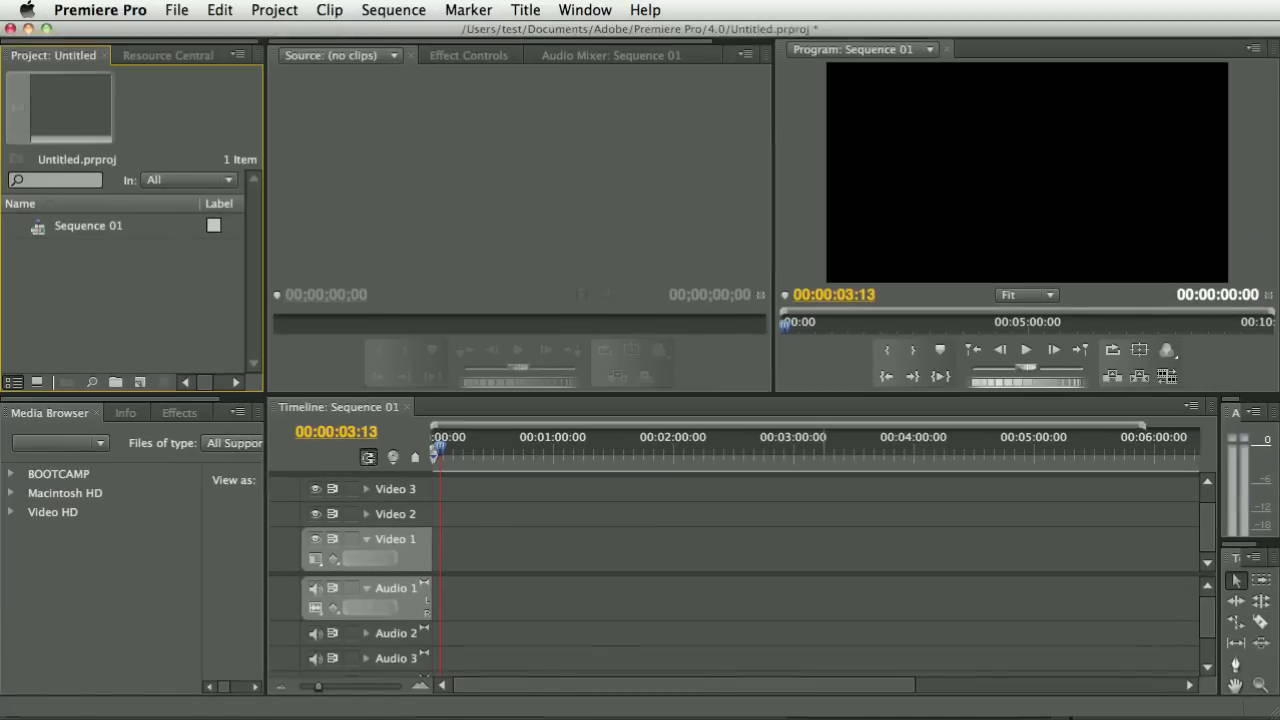
Arrange After Effects beside Premiere Pro and bring Comp 1 into Premiere's Project panel.
left_click_drag(193, 33, 990, 16)
left_click(407, 254)
left_click_drag(1268, 712, 772, 705)
left_click_drag(68, 258, 829, 276)
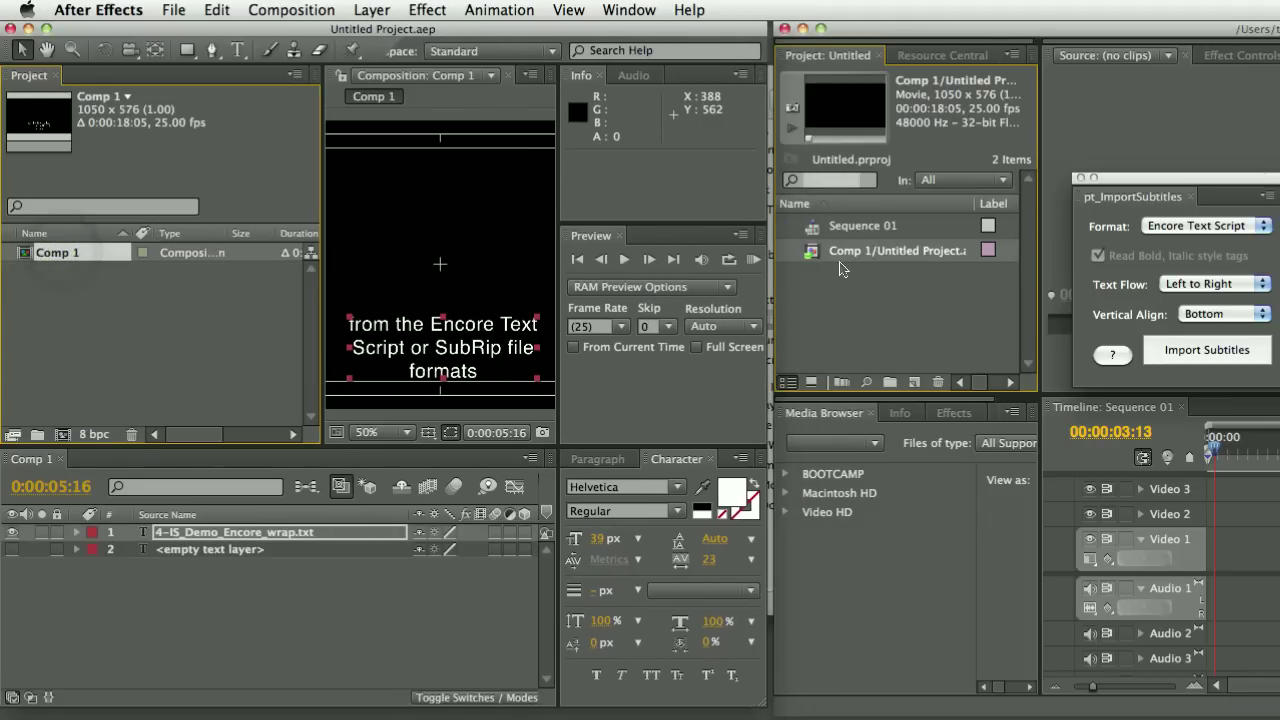
Place Comp 1 at the start of Sequence 01 on Video 1 and scrub through it.
double_click(903, 22)
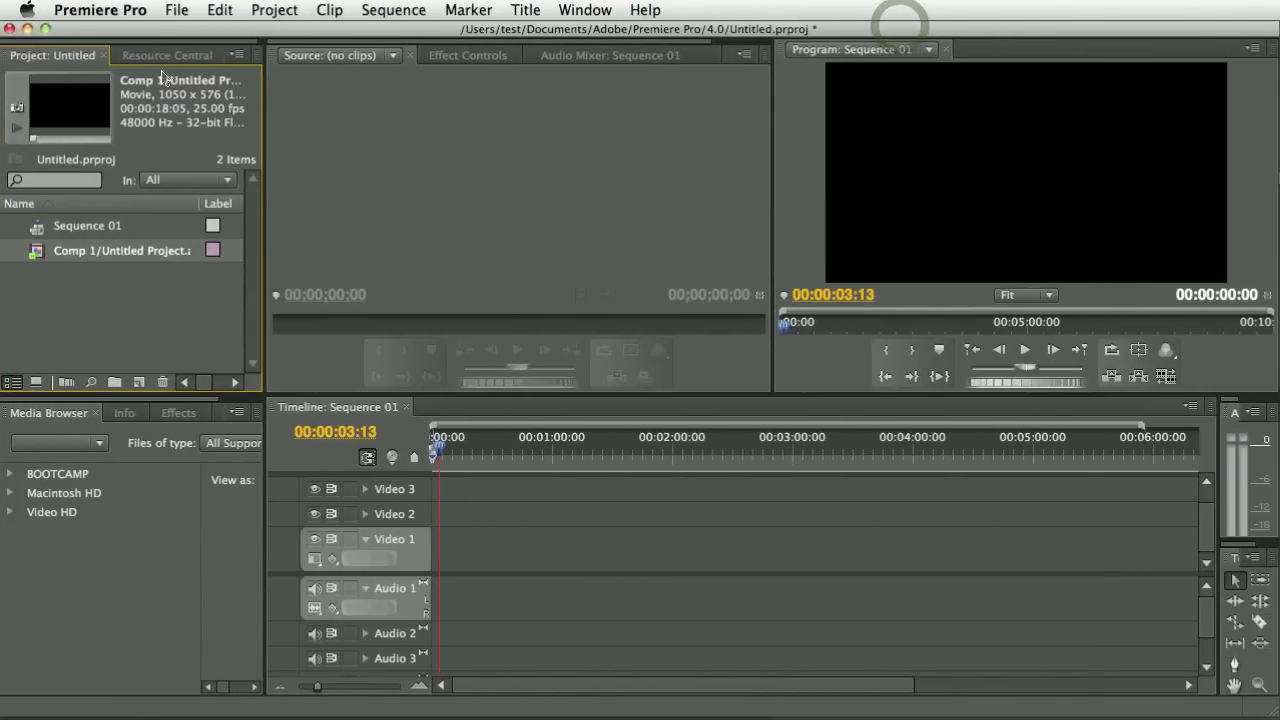
left_click_drag(44, 254, 441, 541)
left_click_drag(443, 455, 457, 459)
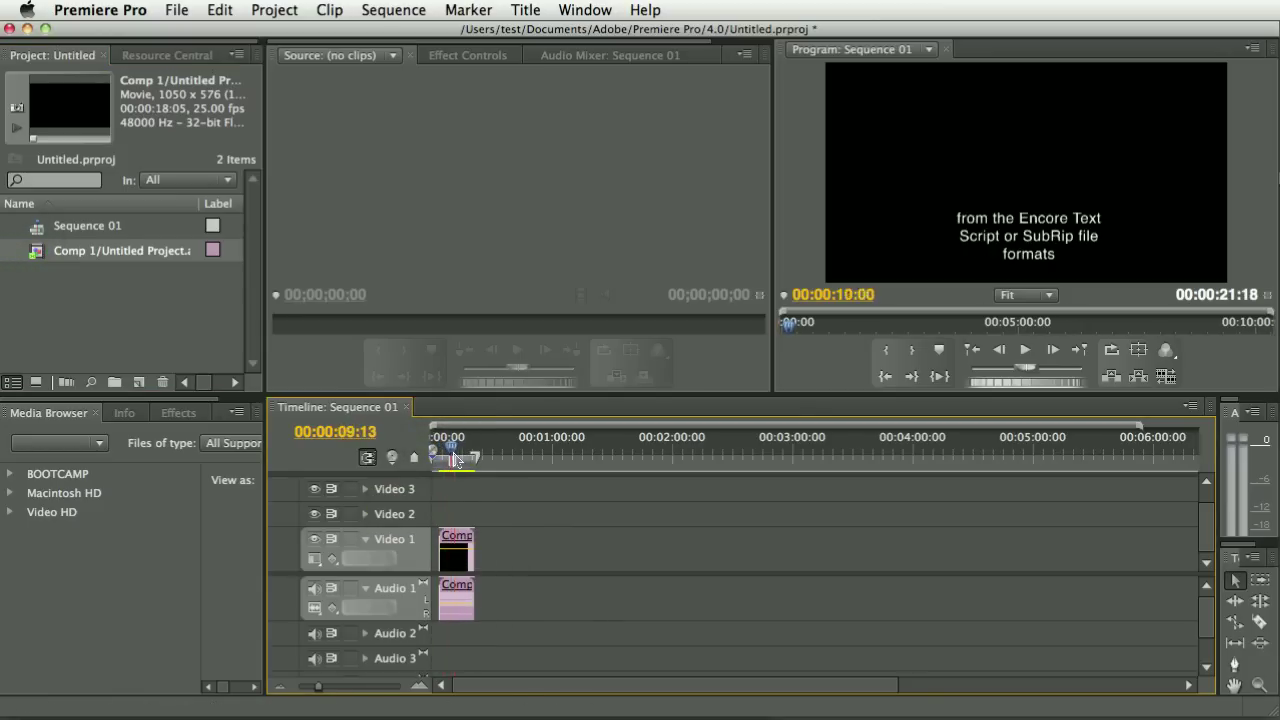